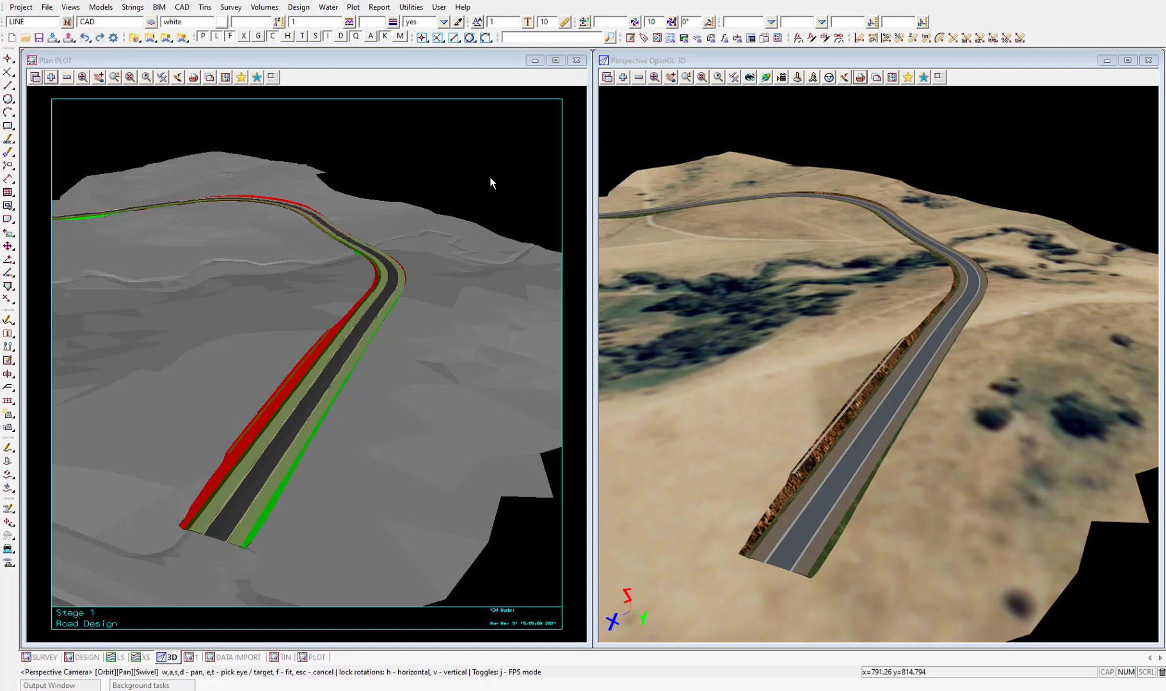
Open the cross-section Plot PPF Editor from the Plot menu's Plot and PPF Editors list.
left_click(353, 8)
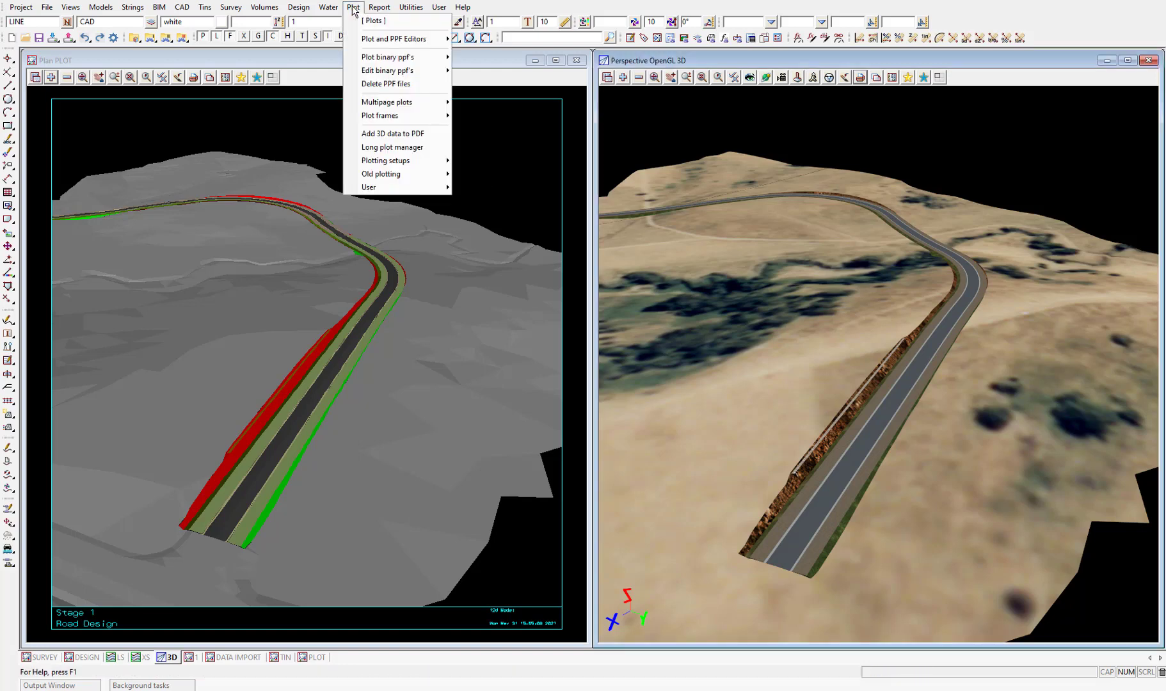
mouse_move(406, 40)
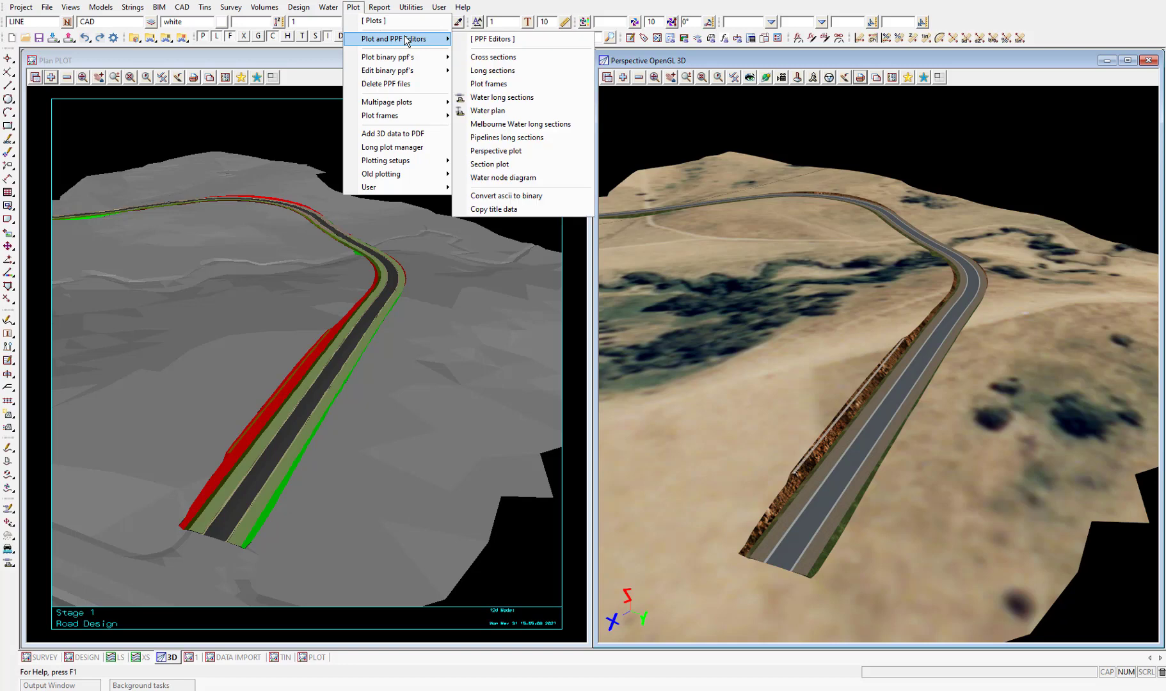
left_click(533, 58)
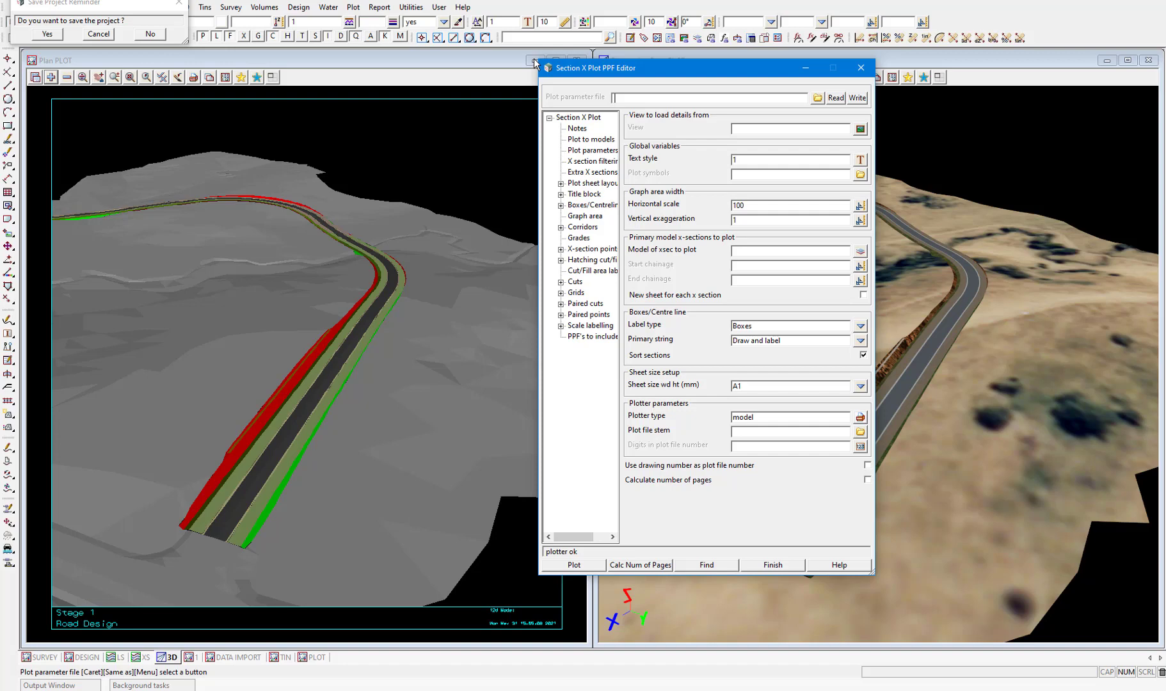
Load xsection_intro.xplotppf from the getting started basic folder as the plot parameter file.
left_click(817, 98)
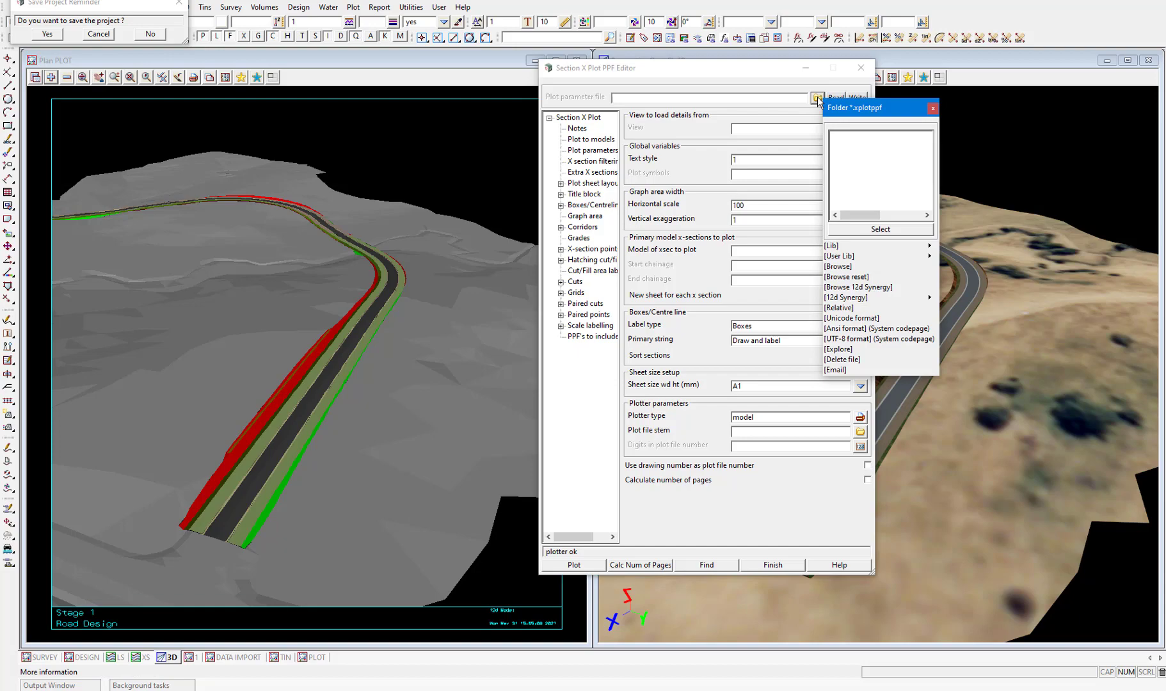
left_click(847, 266)
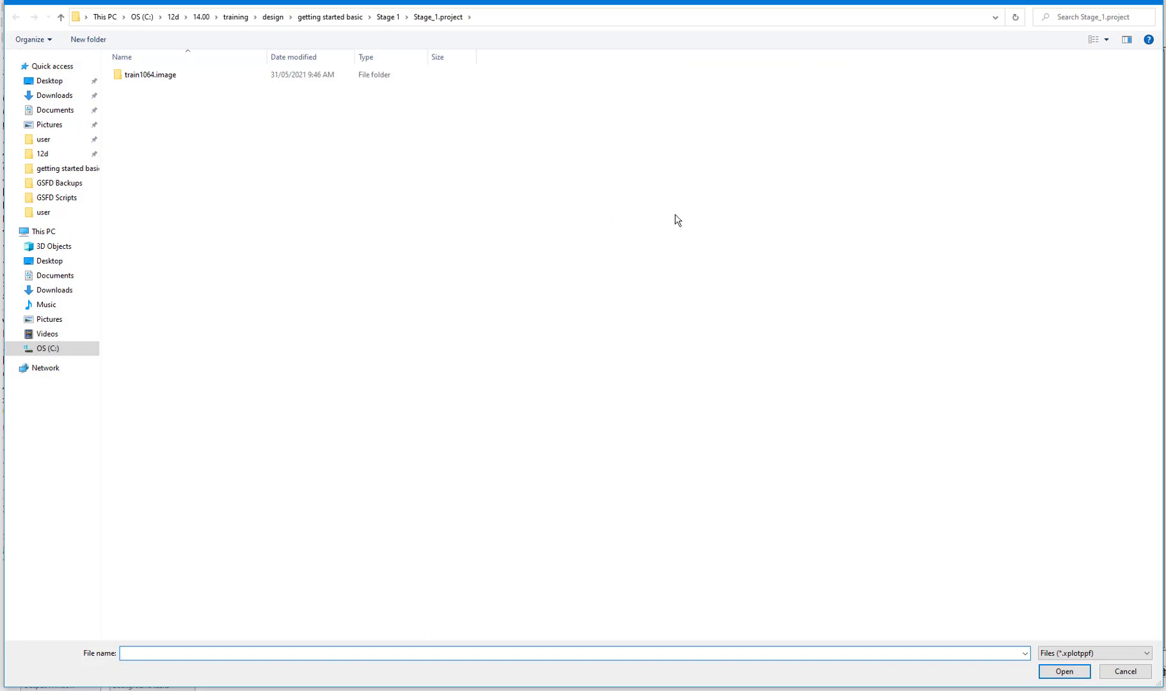
left_click(340, 17)
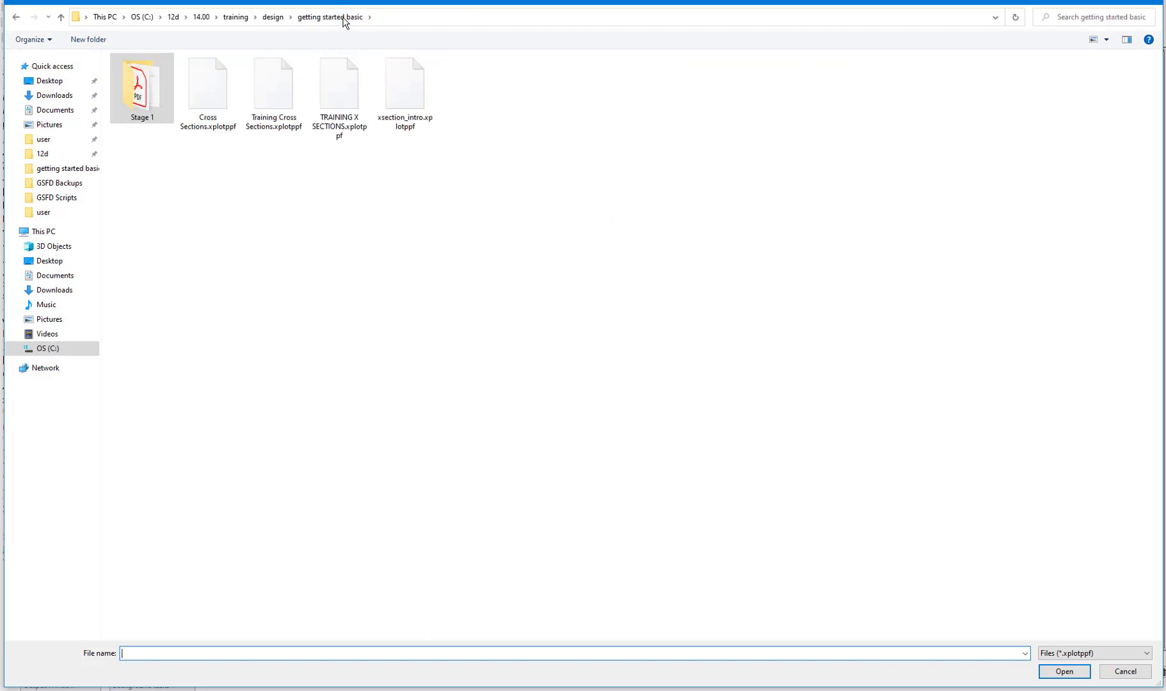
double_click(394, 88)
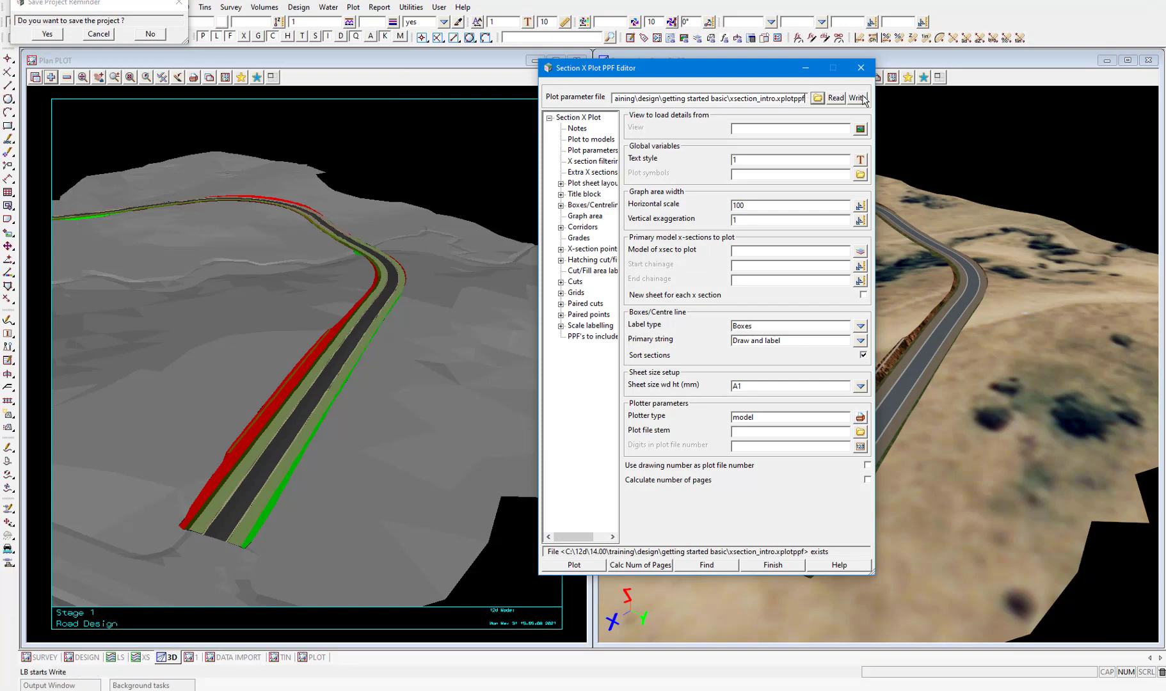
left_click(836, 98)
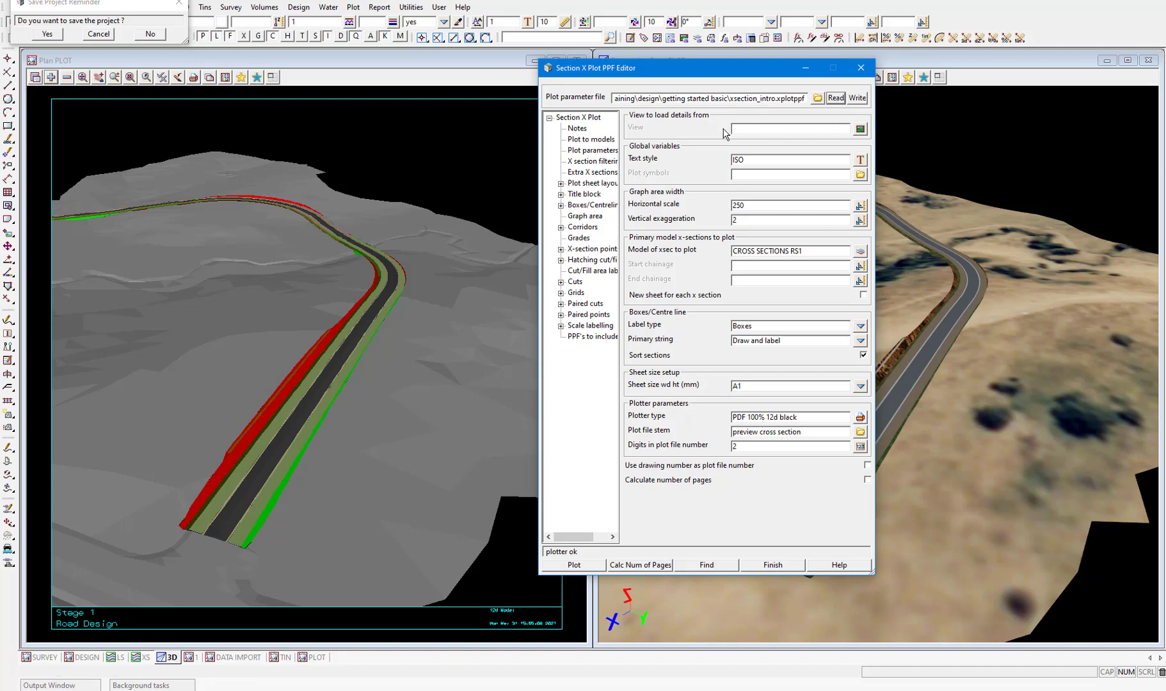
left_click(860, 129)
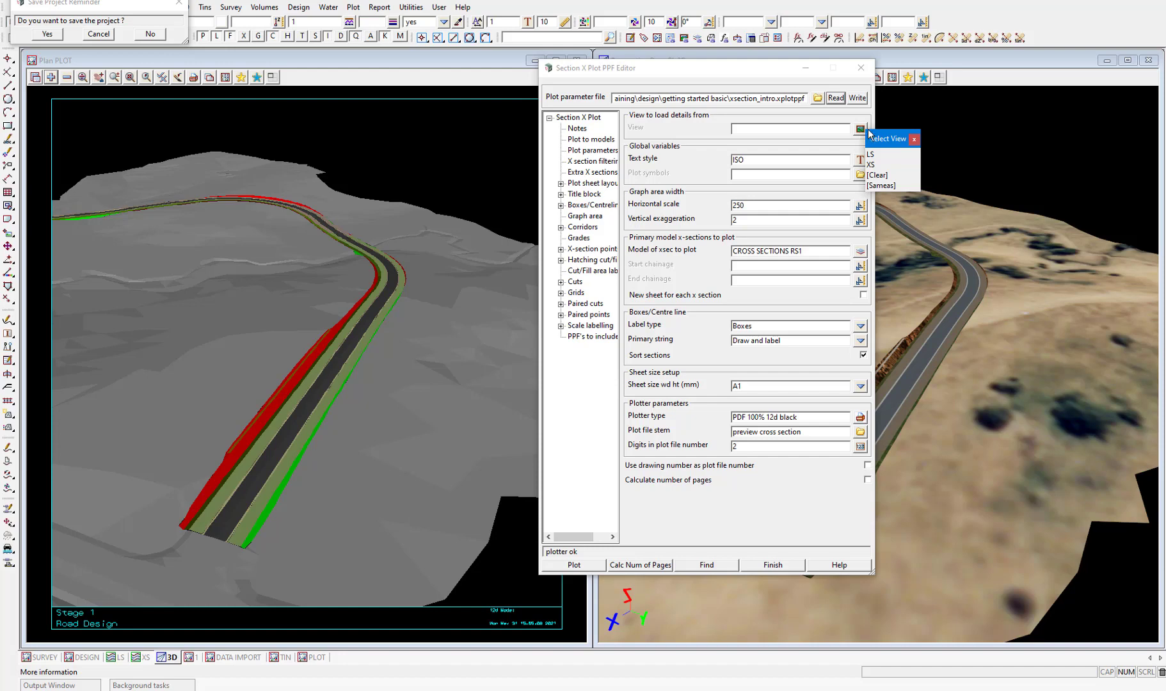
Move the editor aside, display the XS cross-section view, and take plot details from view XS.
left_click(914, 139)
left_click_drag(722, 80, 353, 99)
left_click(142, 658)
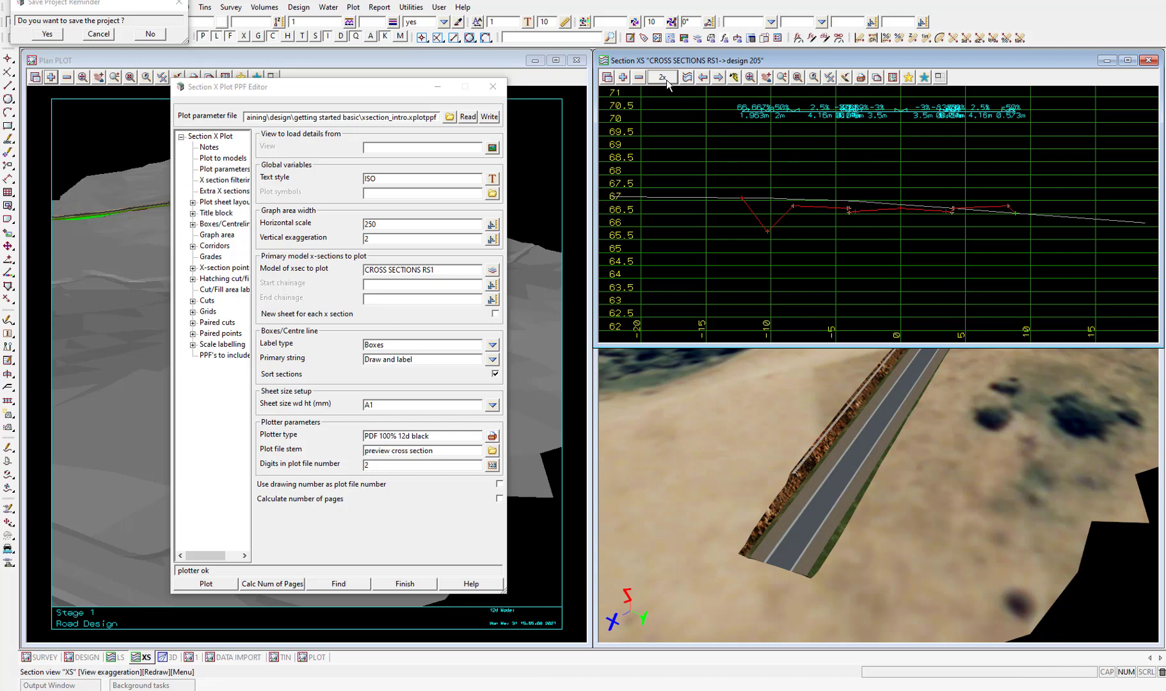
left_click(492, 149)
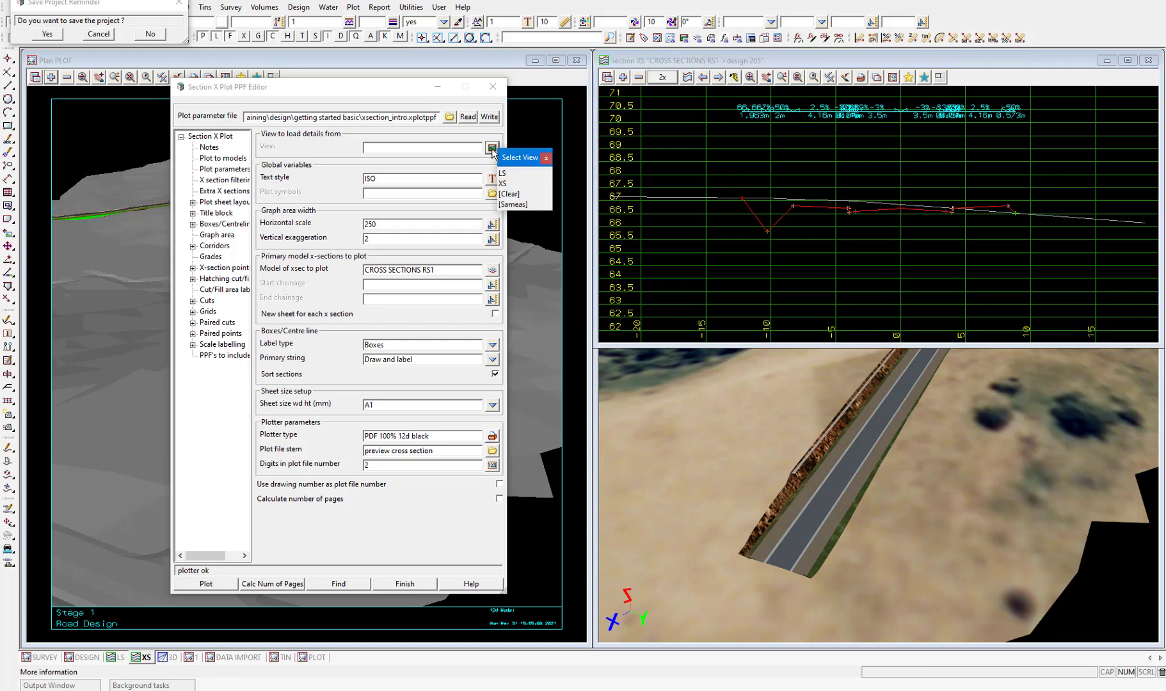
left_click(503, 184)
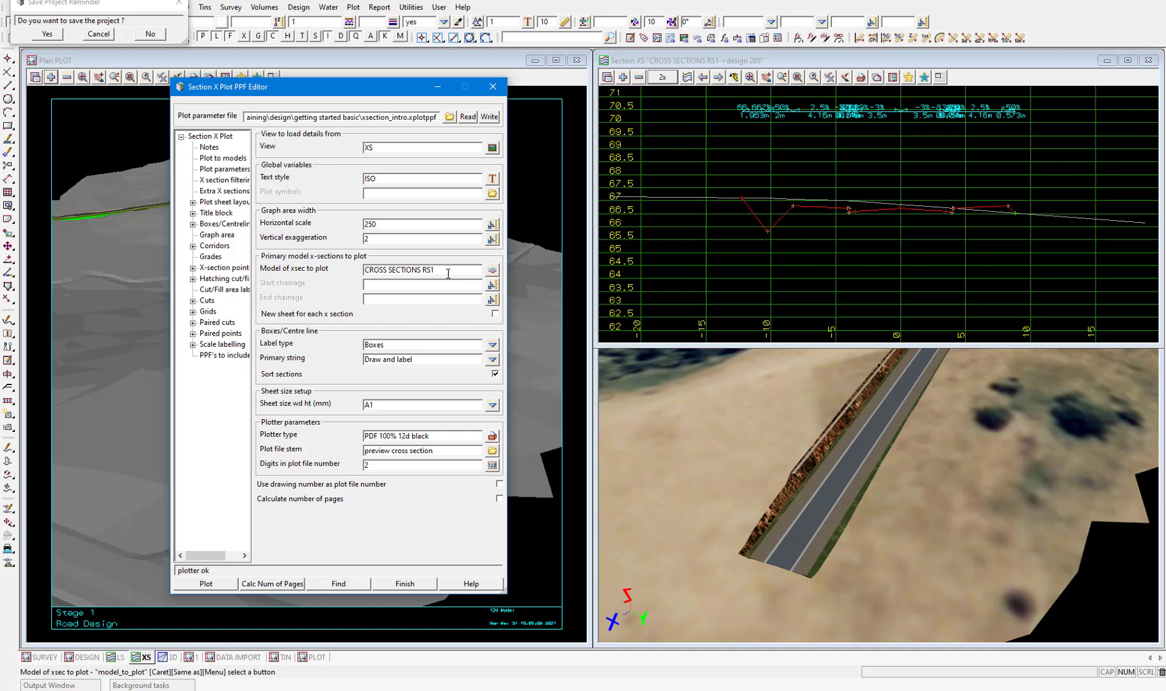
Set the plotter type to model from the 12d plotter group.
left_click(492, 436)
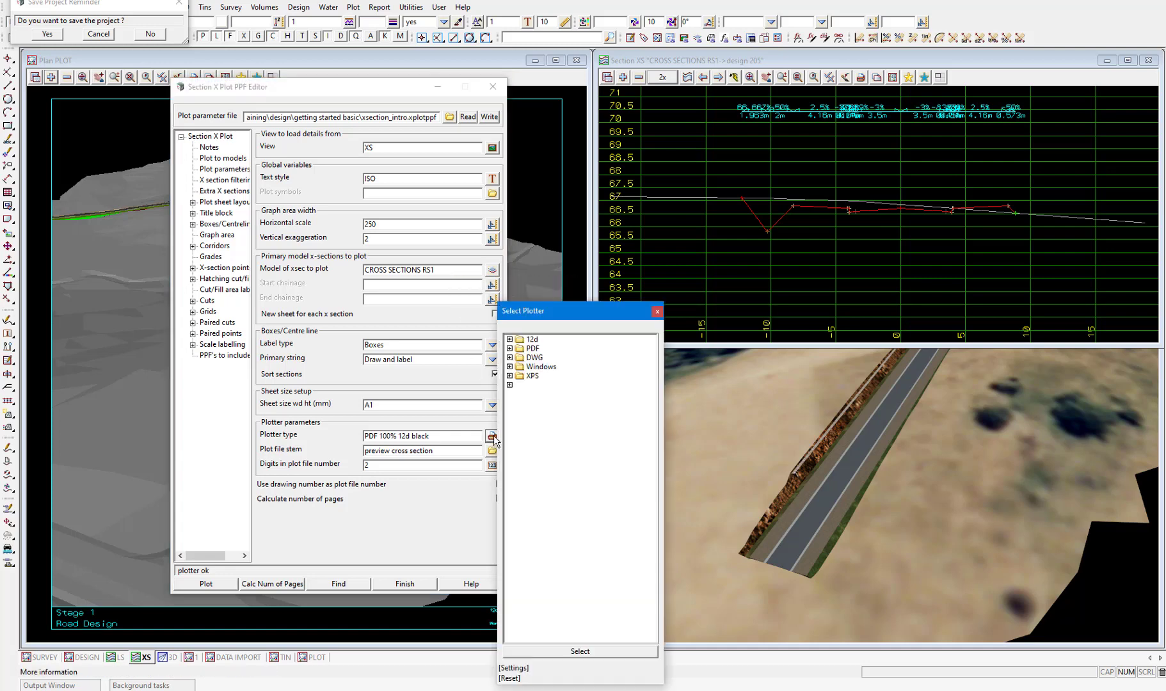
left_click(510, 340)
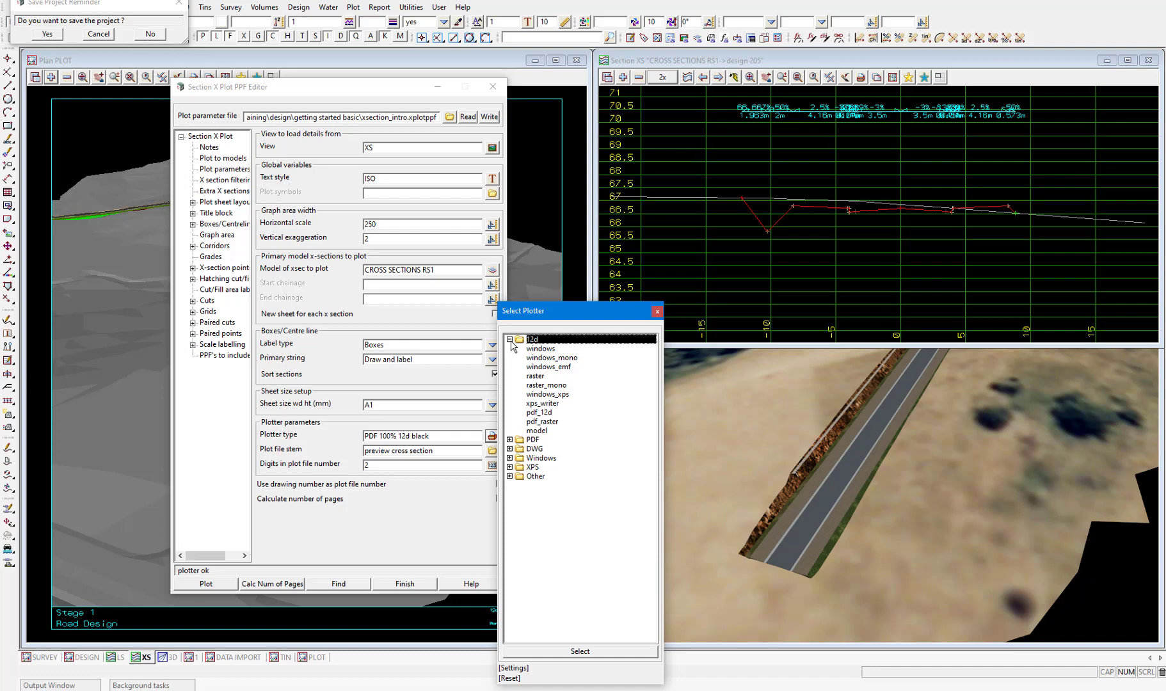
double_click(537, 431)
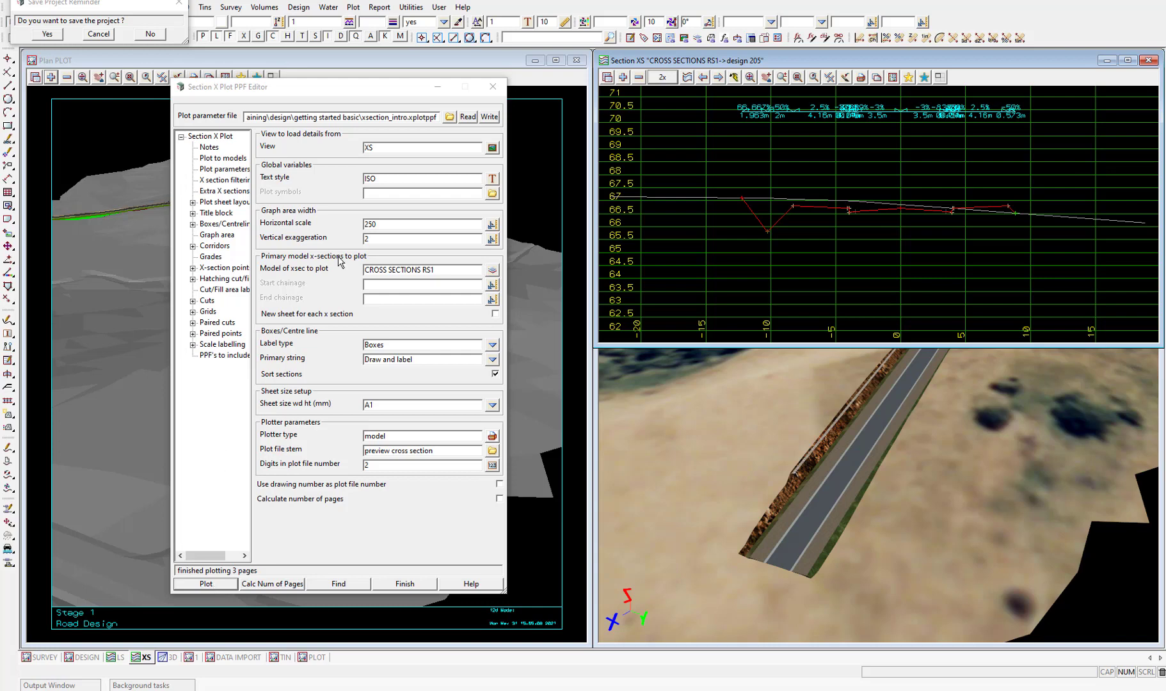
Save the project and remove Plot Sheet Perspective from the PLOT view.
left_click_drag(298, 93, 783, 109)
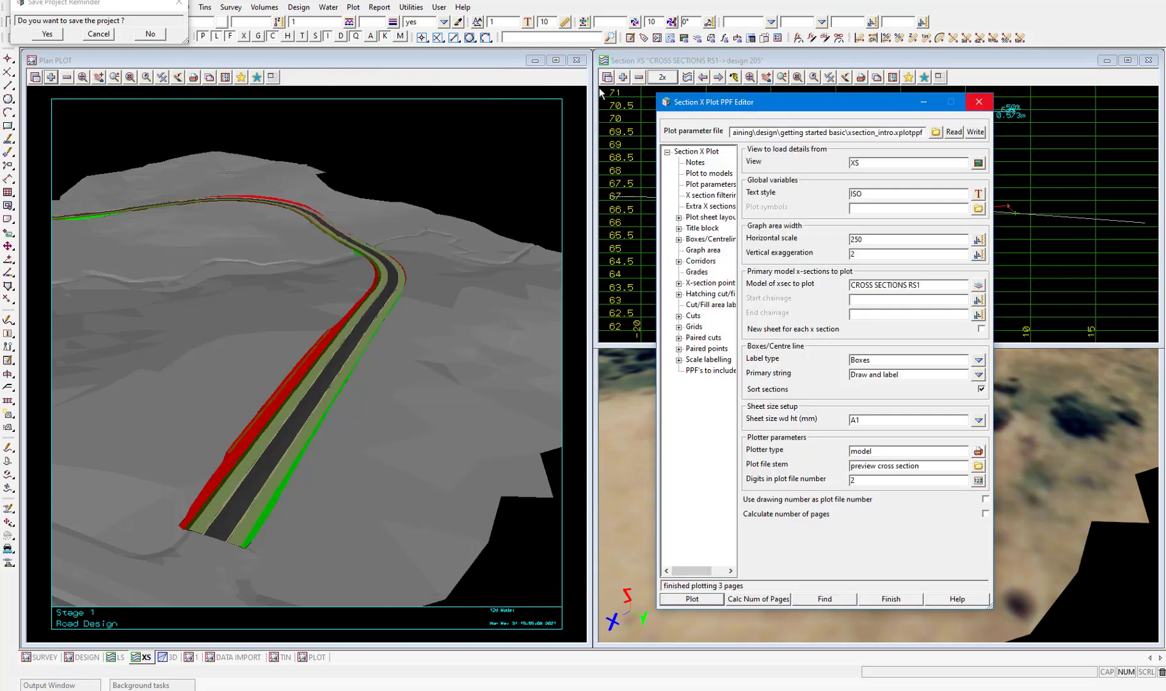
left_click(59, 34)
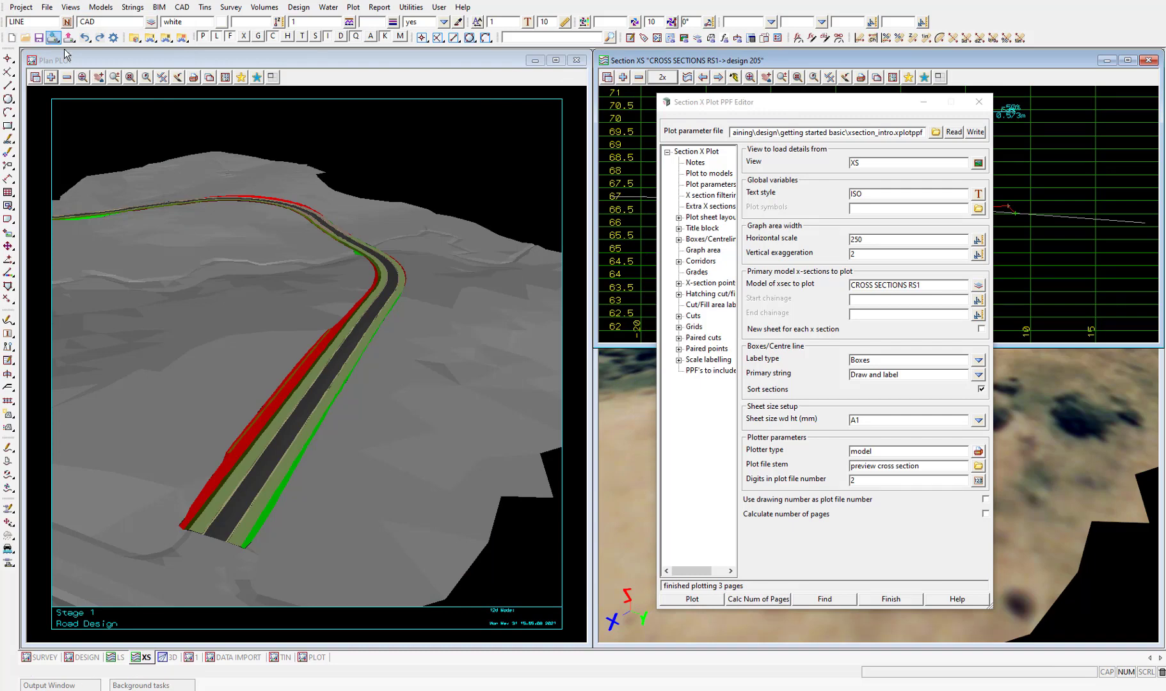
left_click(66, 77)
double_click(122, 137)
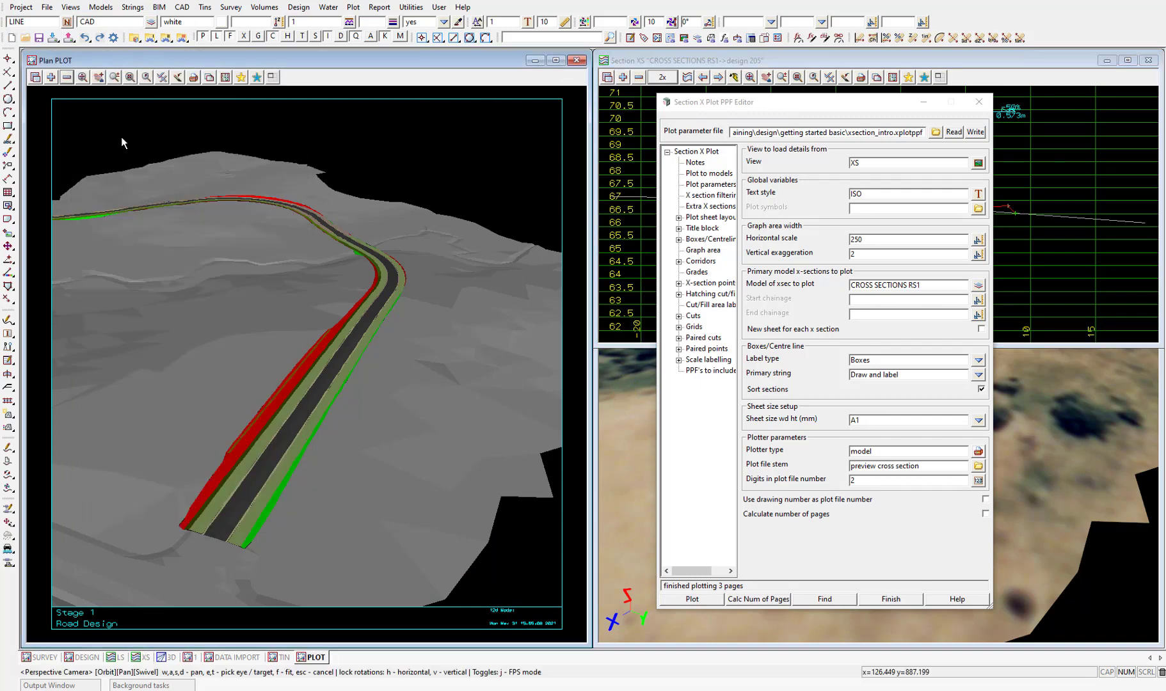
left_click(51, 78)
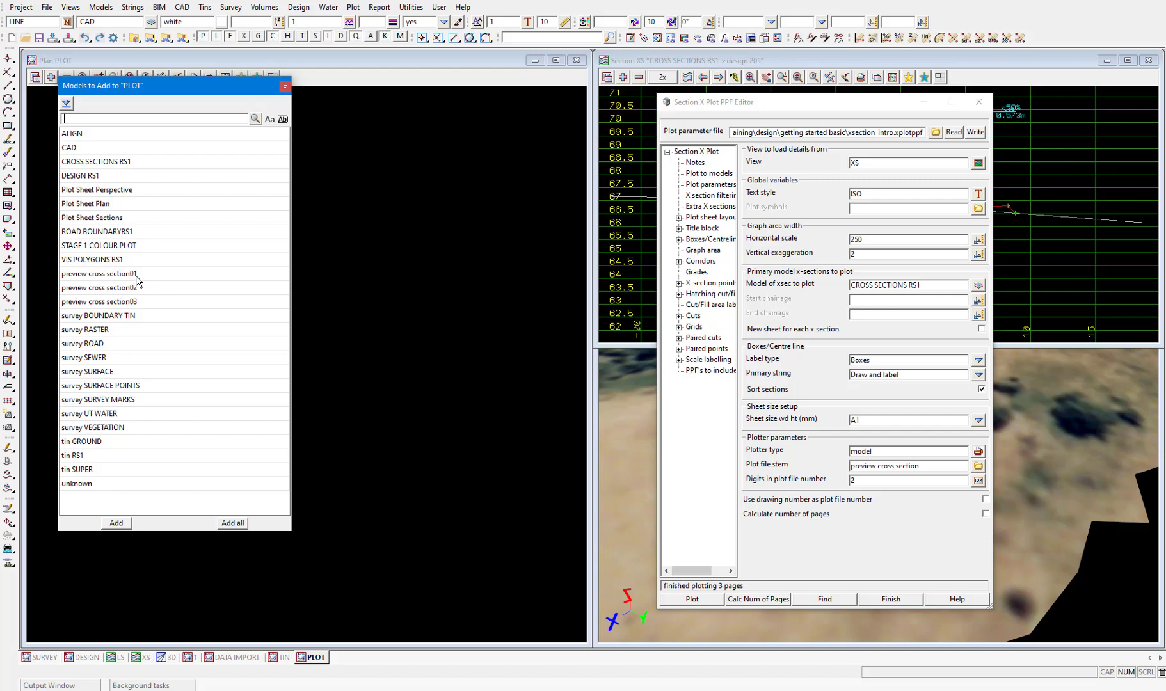
Add preview cross section01 to the plot view and zoom in on its sheet.
double_click(136, 275)
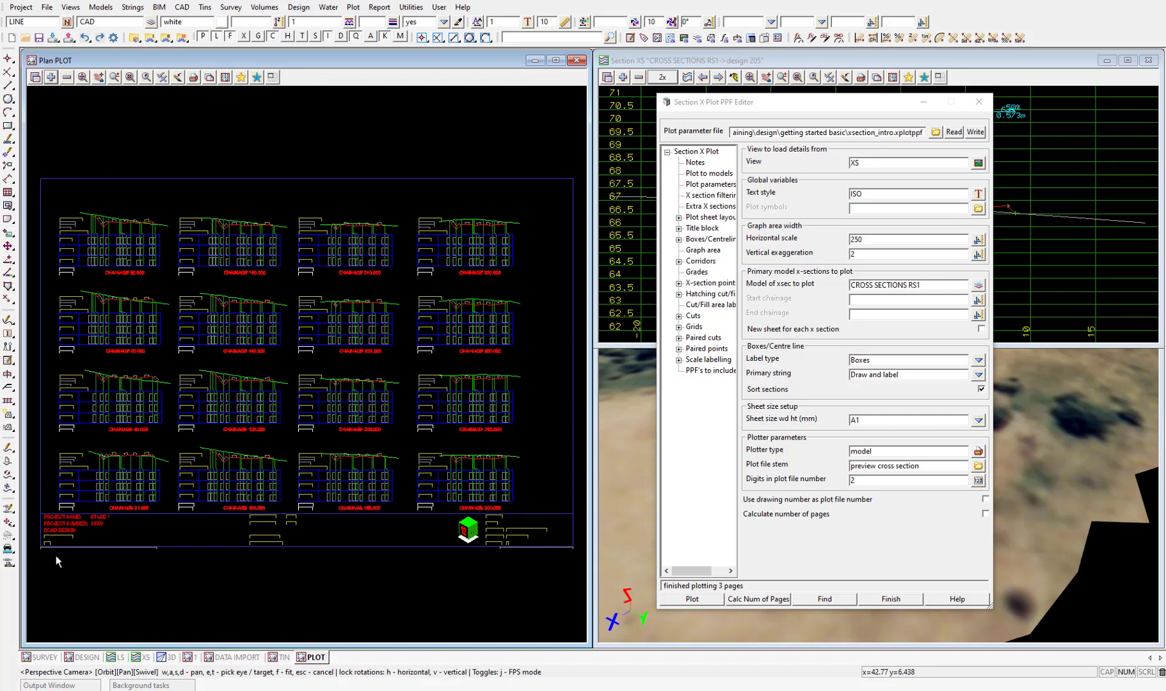
scroll(56, 556, "up", 1)
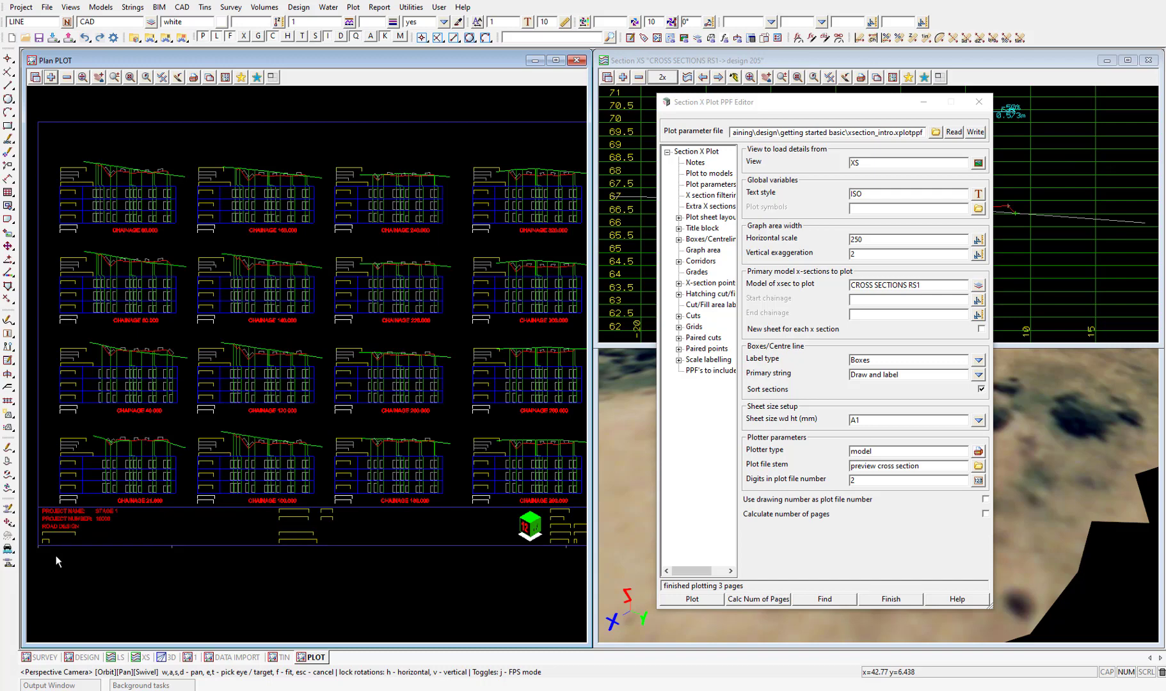
scroll(47, 542, "up", 4)
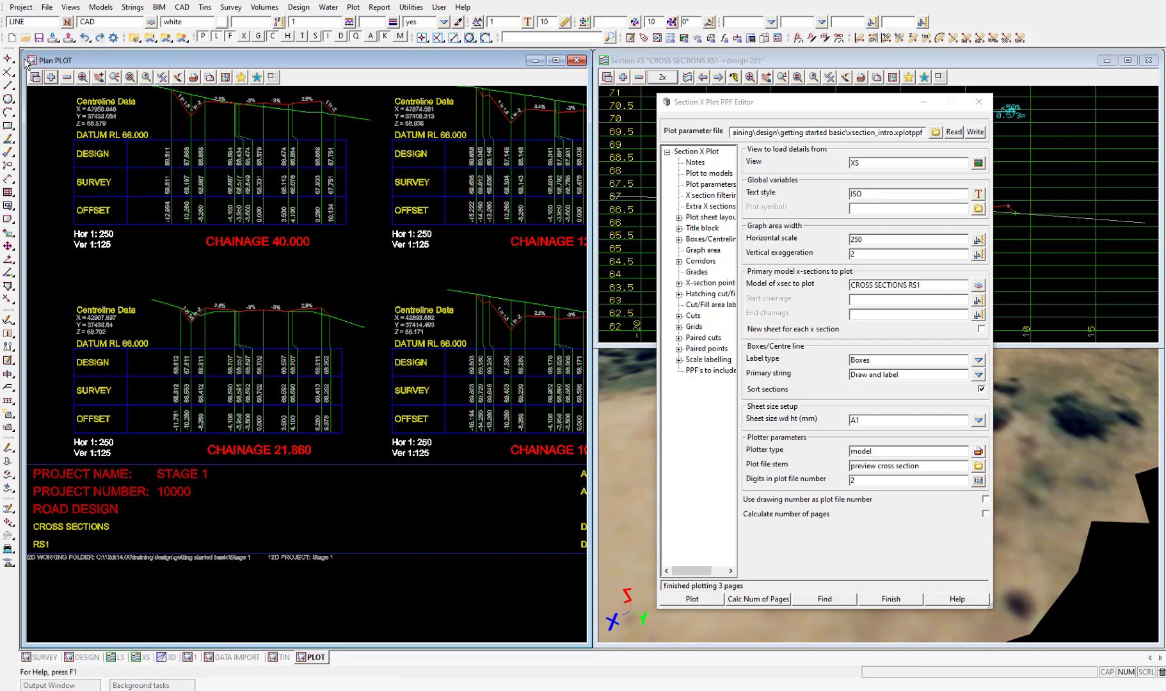
left_click(26, 7)
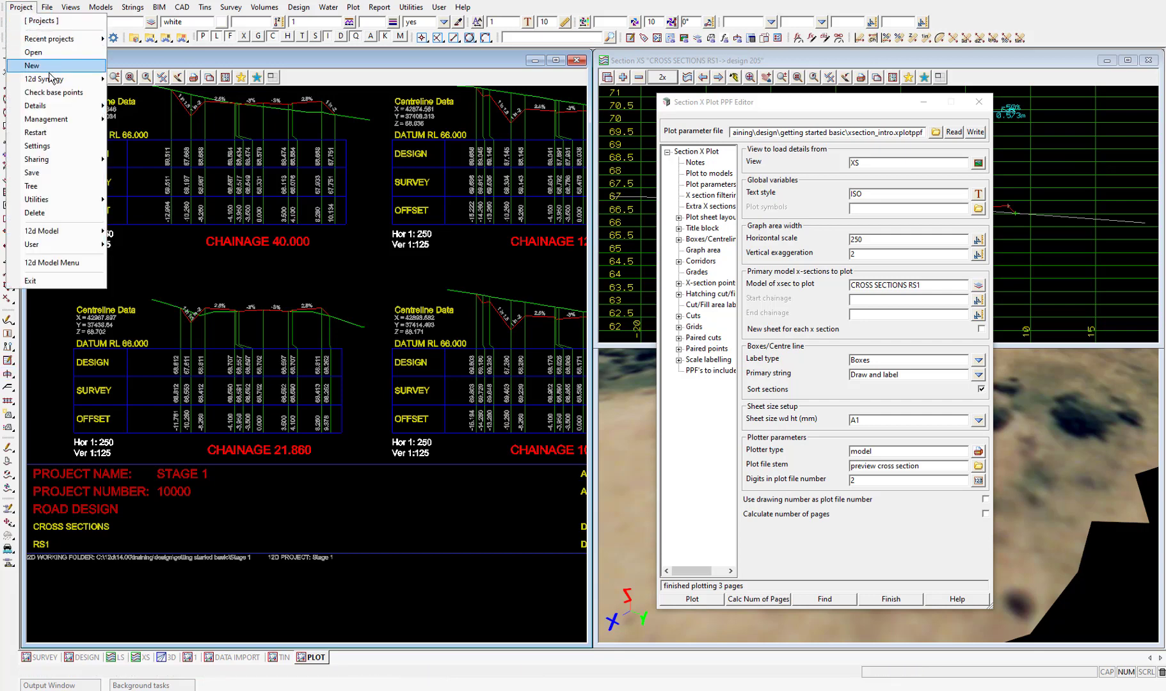
mouse_move(72, 109)
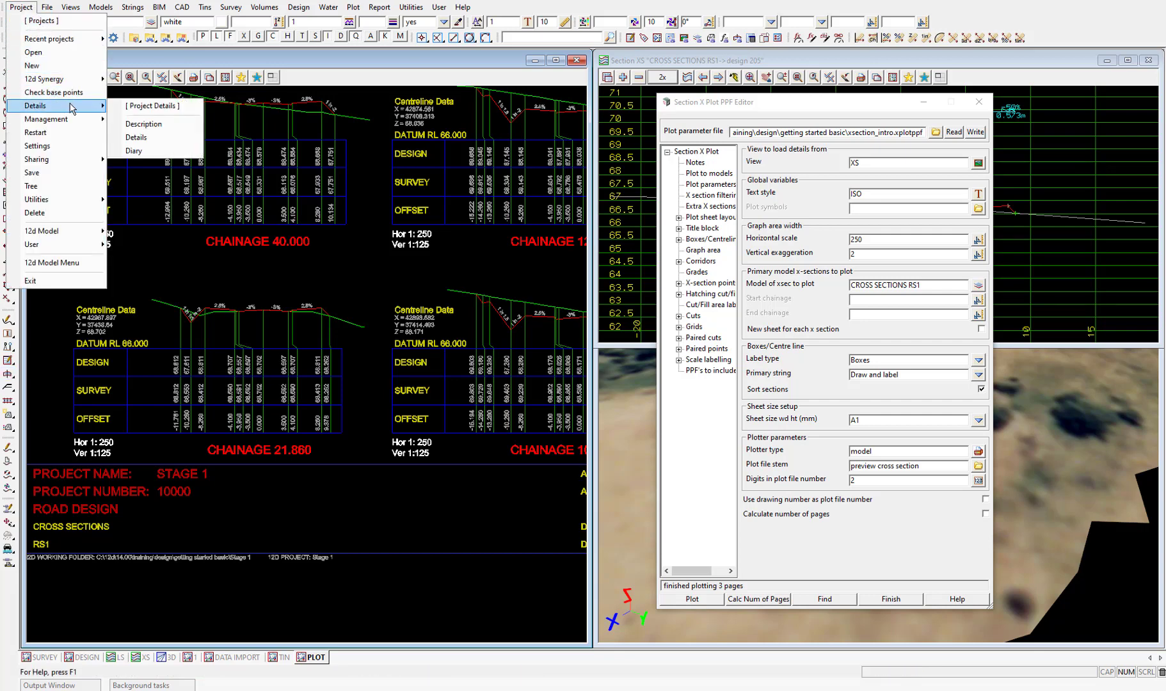
left_click(162, 144)
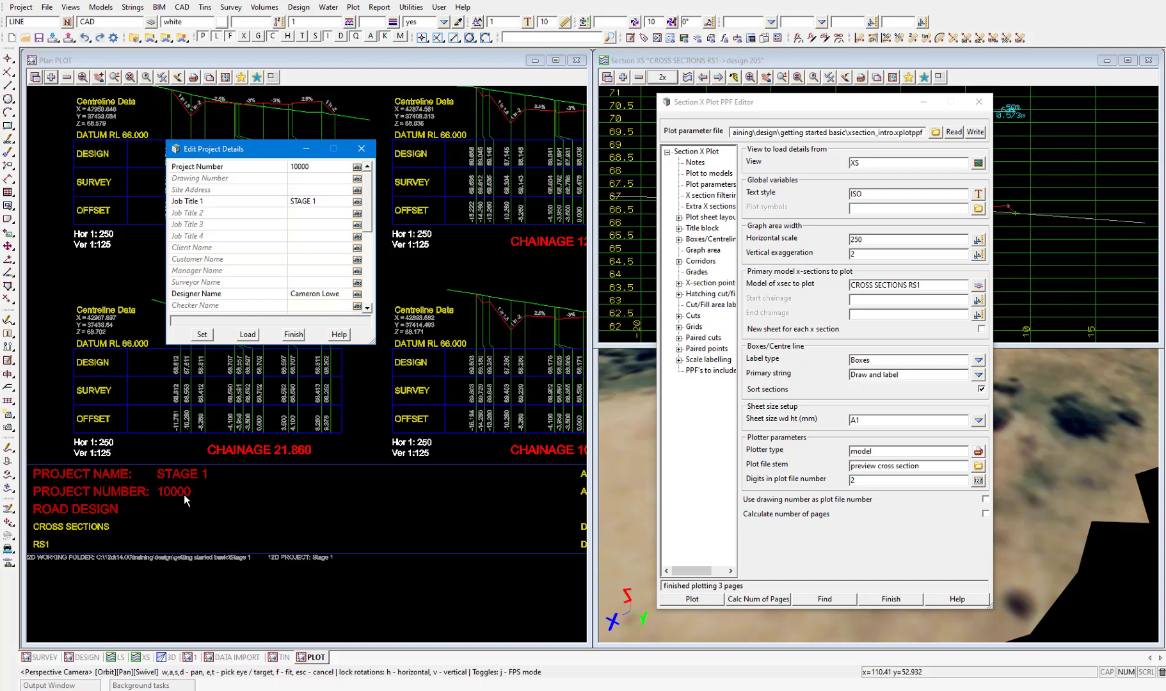
scroll(151, 500, "down", 5)
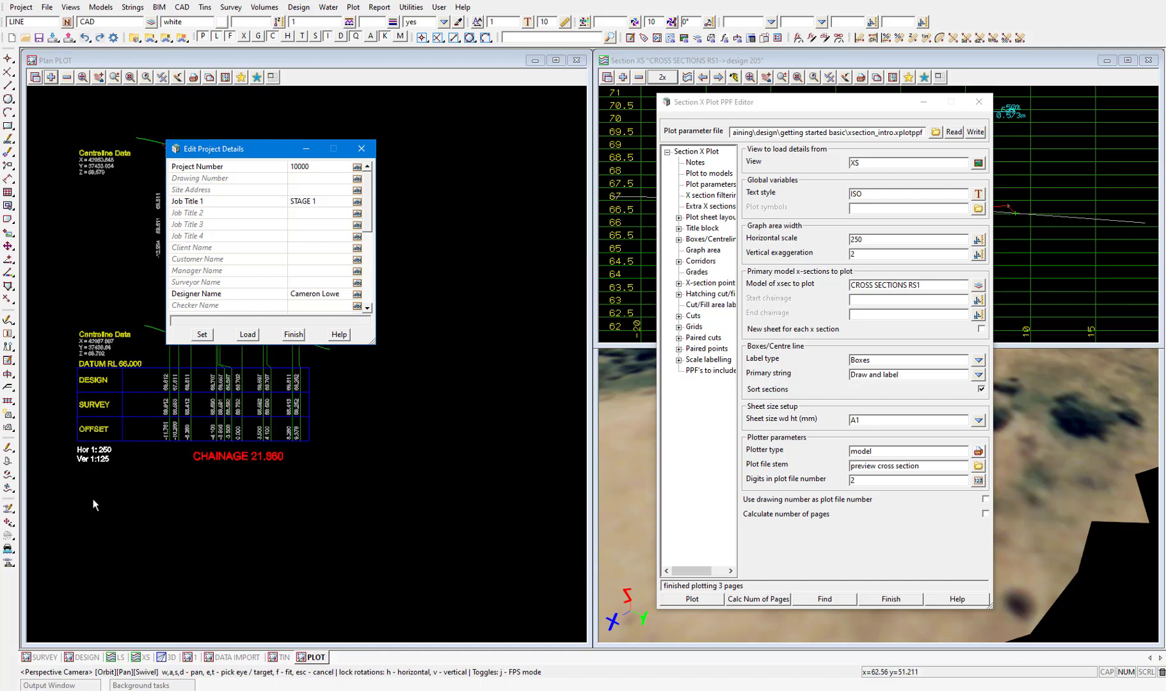
scroll(485, 504, "up", 4)
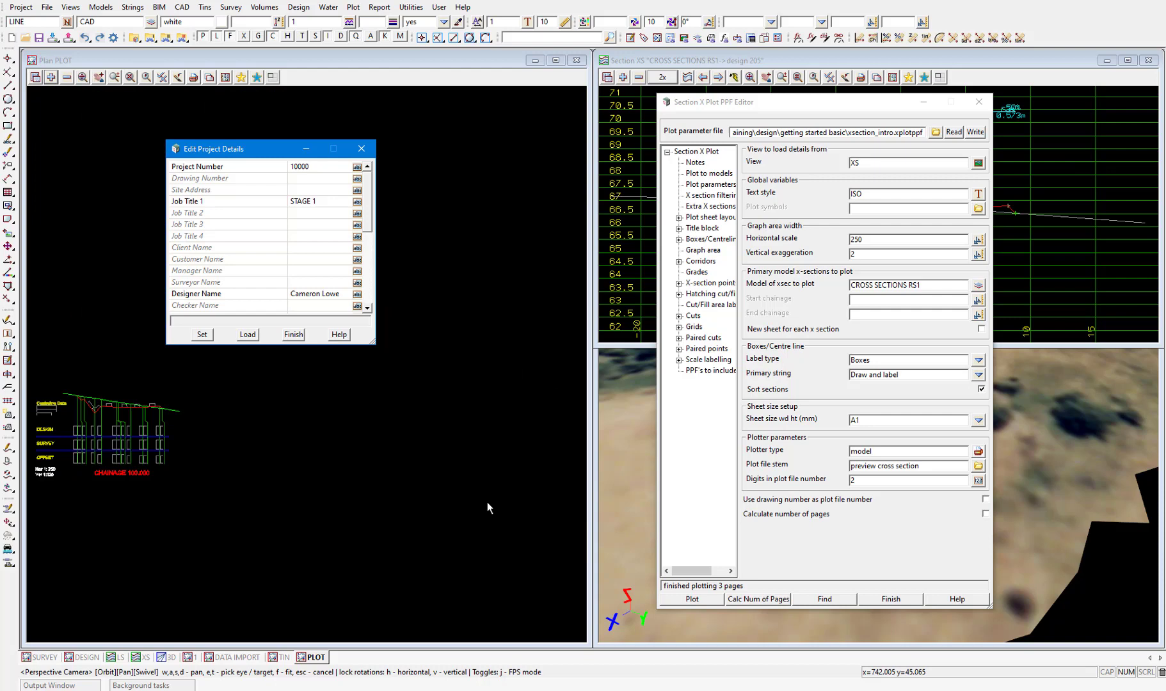
scroll(492, 509, "up", 1)
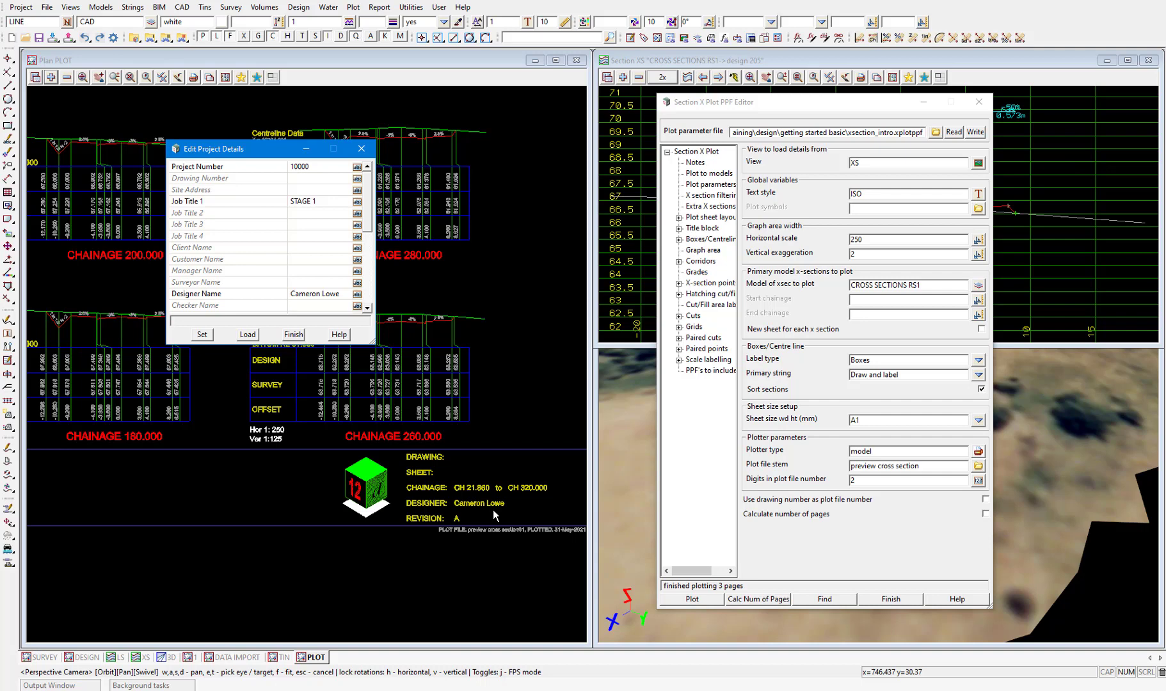
Close the project details and show the Corridors settings (widths 0.01, tolerance 0.02).
left_click(293, 334)
scroll(419, 418, "down", 2)
scroll(444, 372, "up", 5)
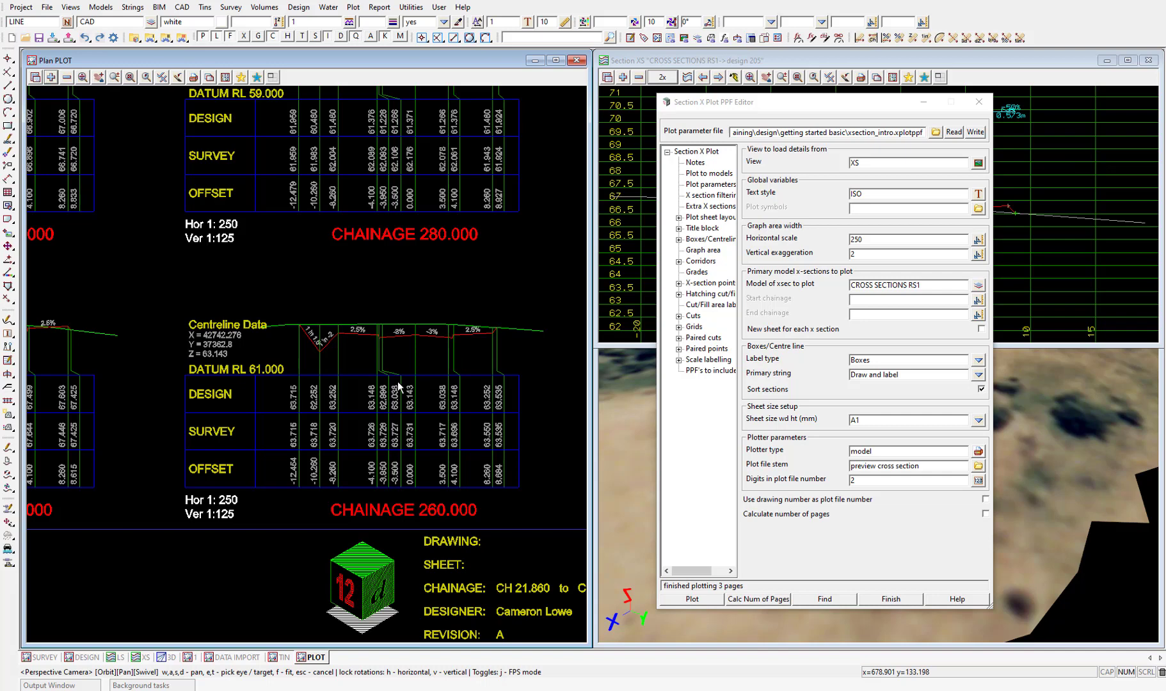
left_click(689, 263)
Expand Corridors and display Hatching cut/fill with GROUND original tin and DESIGN new tin.
left_click(678, 261)
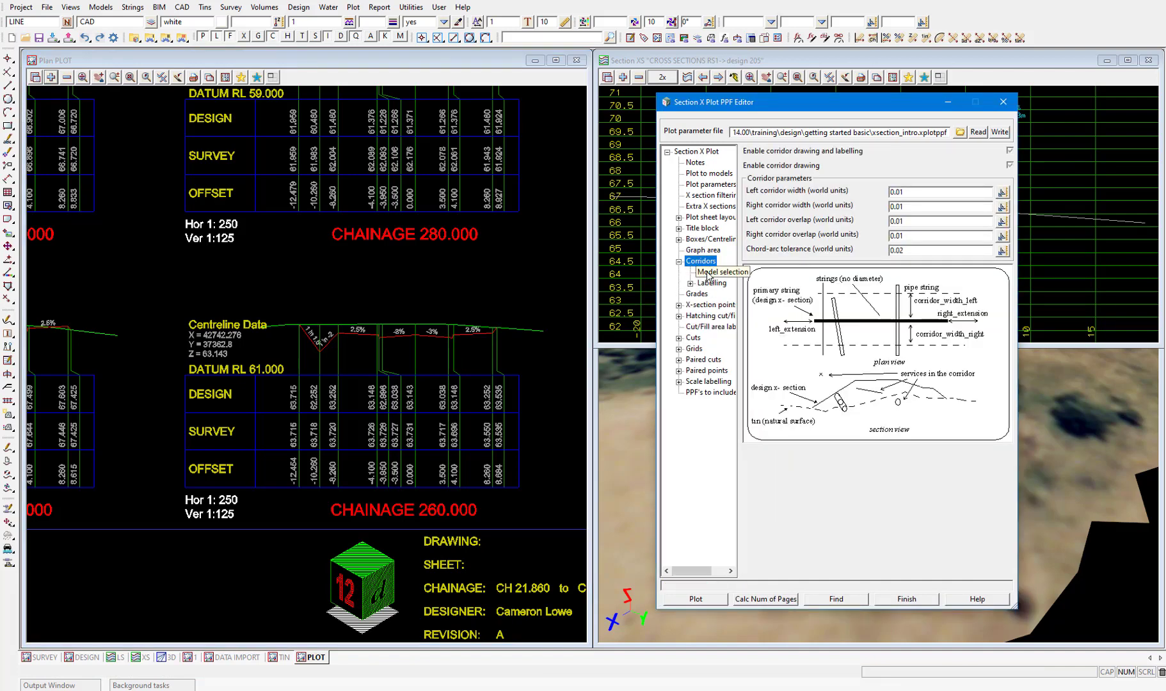
left_click(709, 274)
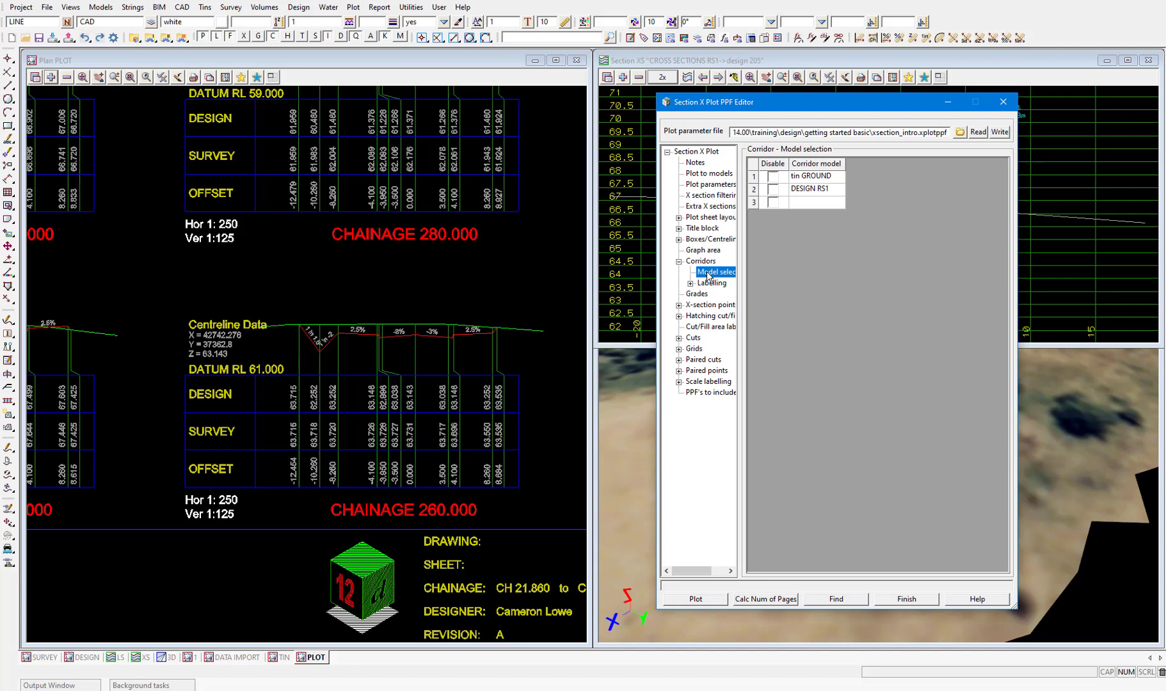
left_click(709, 316)
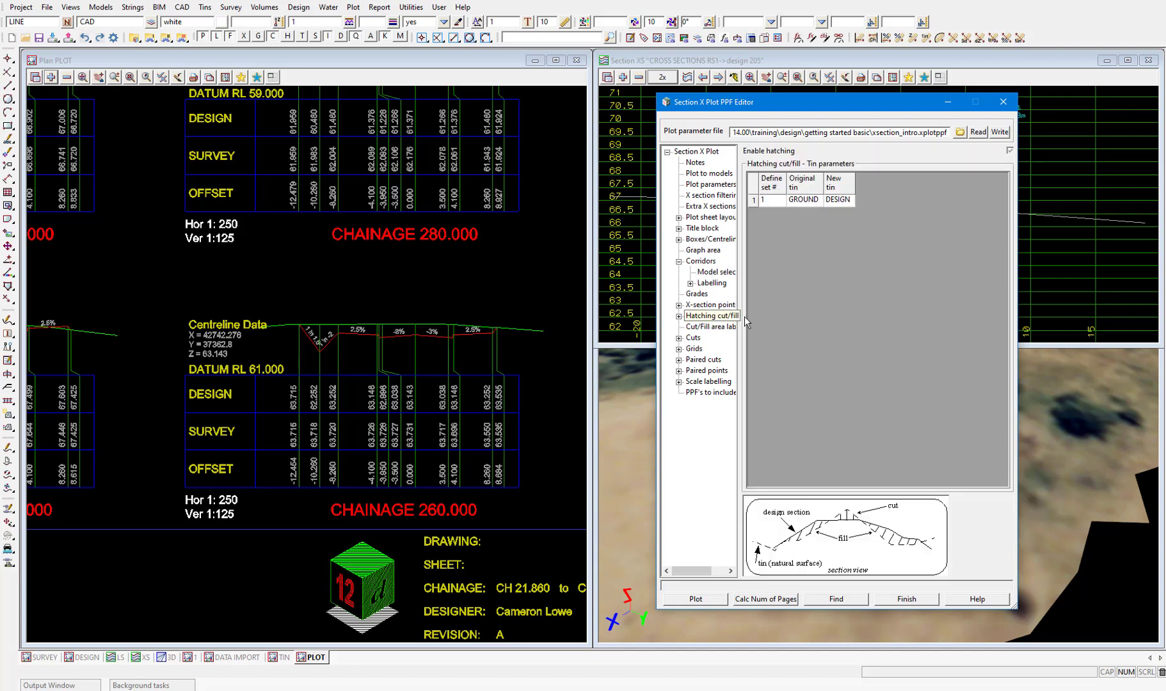
left_click_drag(740, 317, 766, 317)
left_click(679, 316)
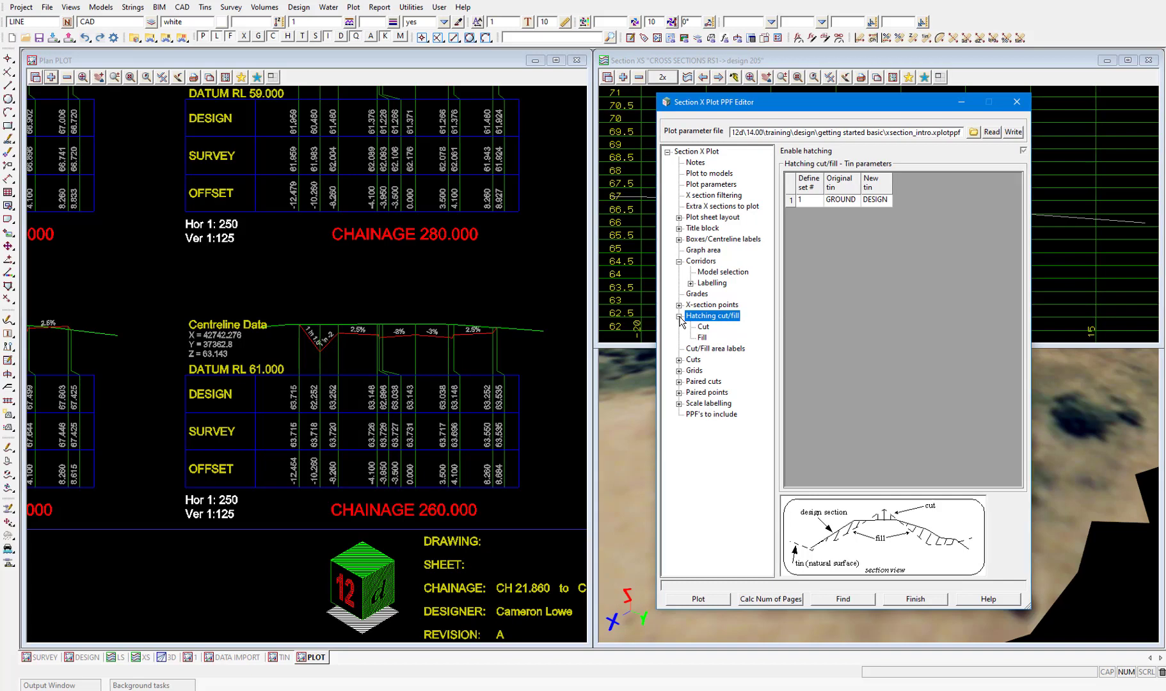
Add the preview cross section02 and preview cross section03 models to the PLOT view.
scroll(474, 384, "down", 5)
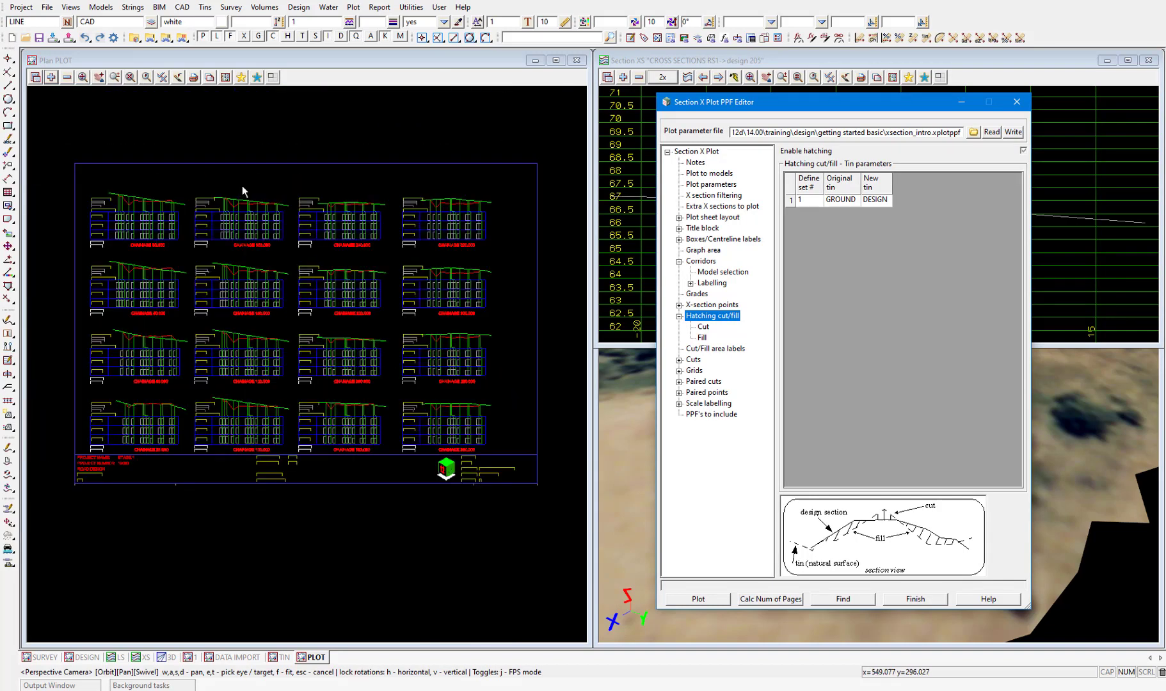
left_click(52, 77)
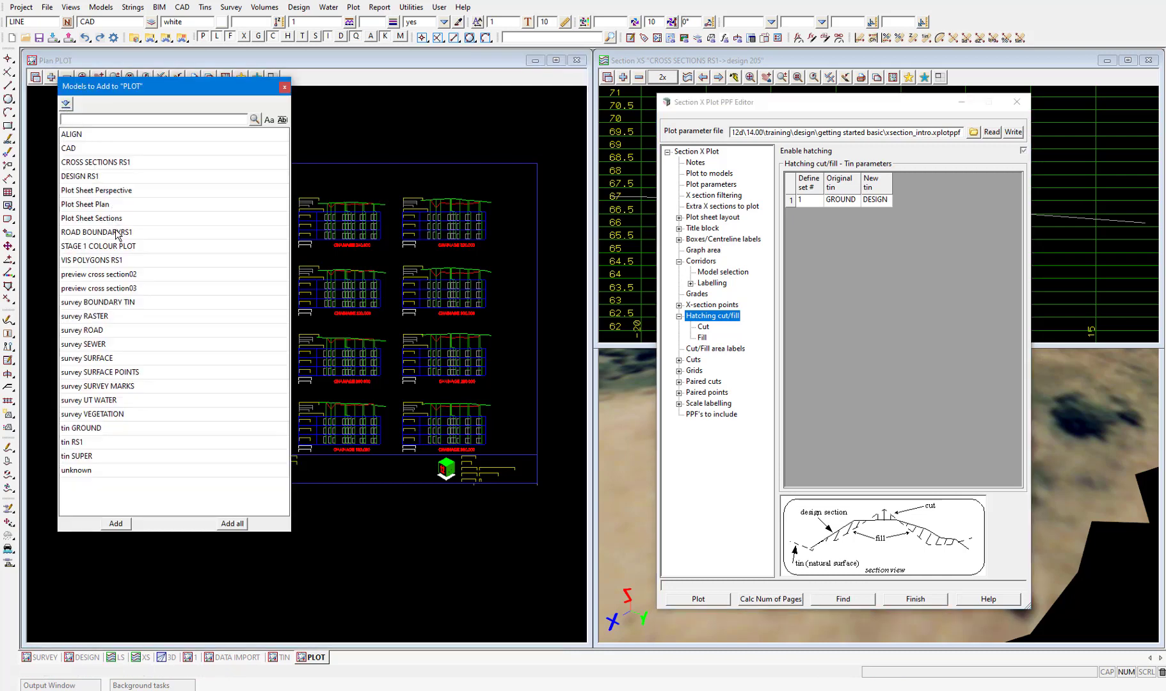
left_click_drag(130, 277, 131, 289)
left_click(121, 523)
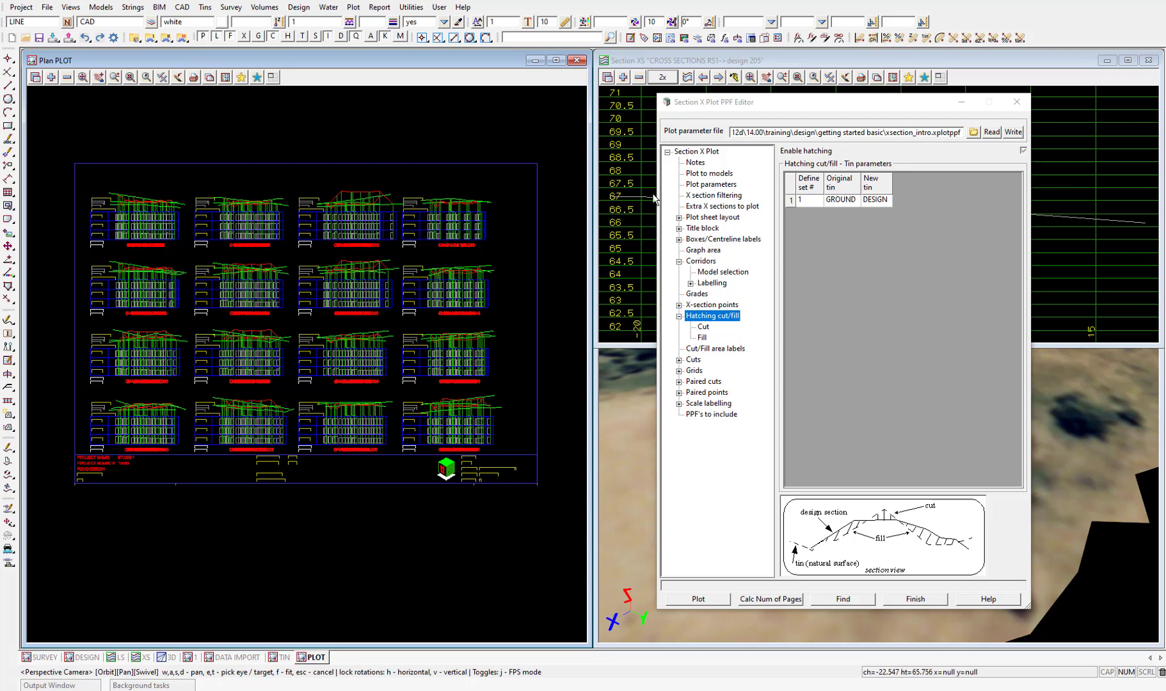
Set Plot to models to row-wise translation with 1000 mm horizontal spacing.
left_click(697, 175)
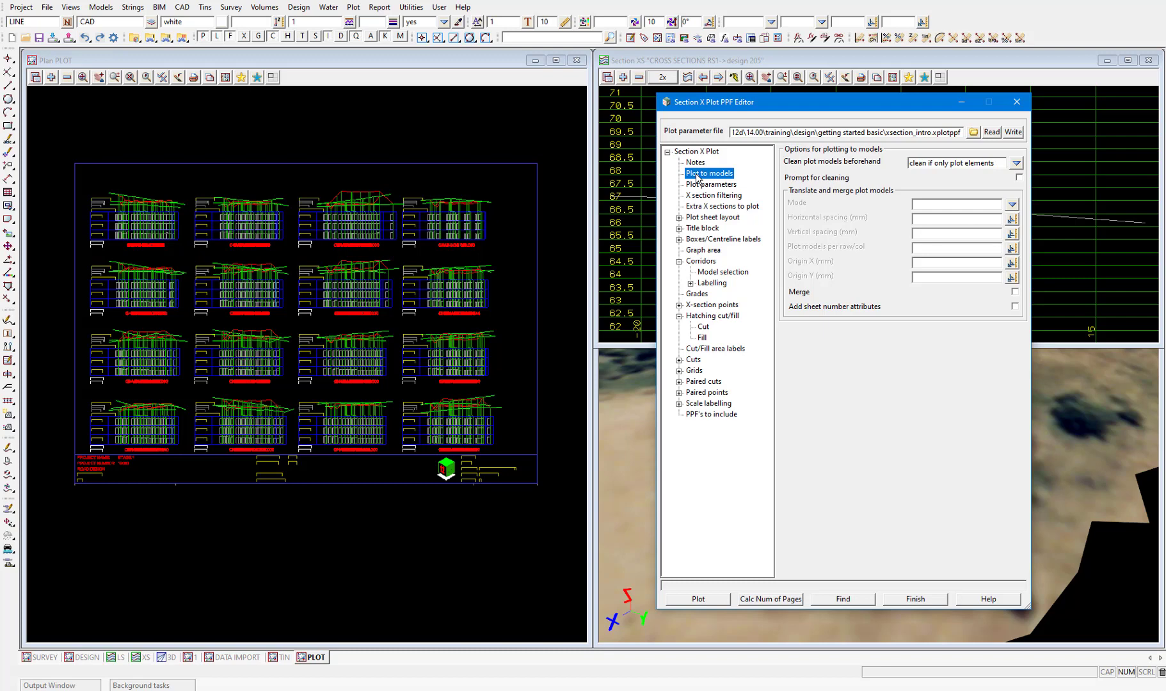
left_click(1011, 204)
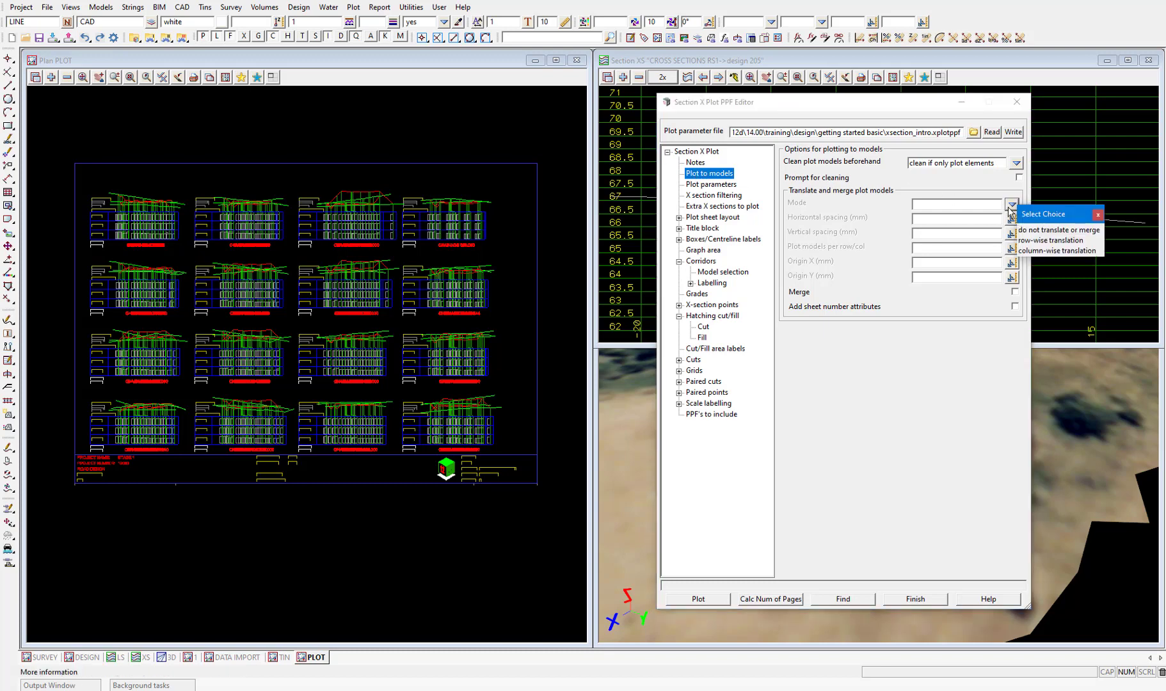
left_click(1037, 241)
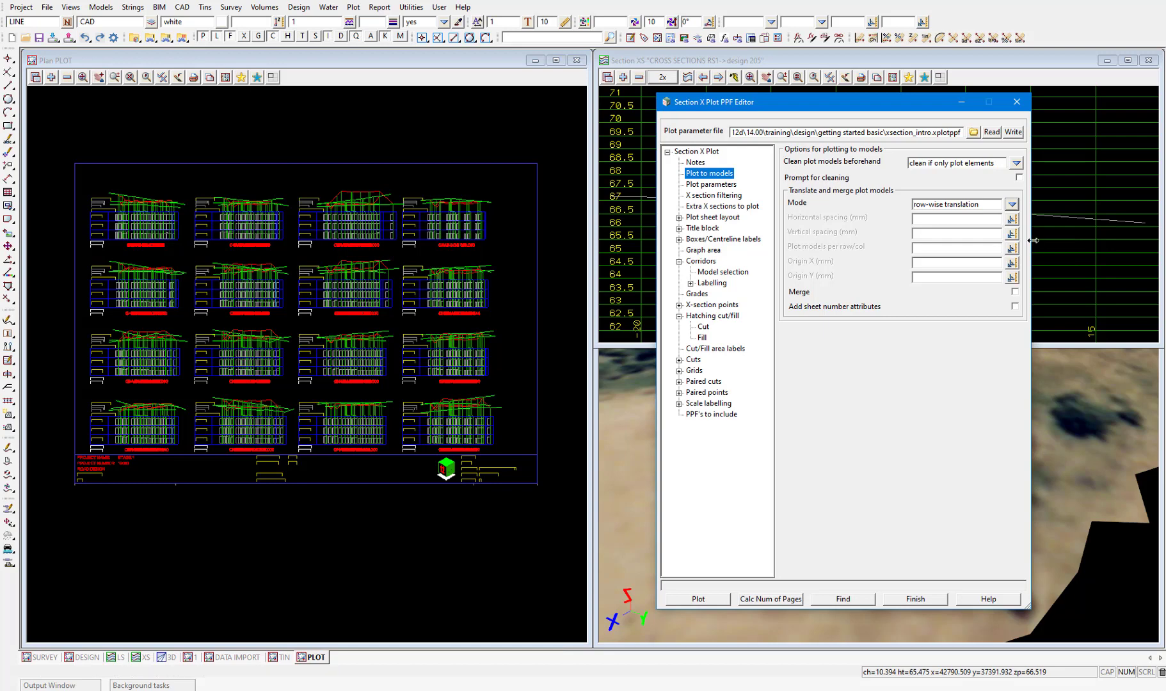
left_click(938, 222)
type("1000")
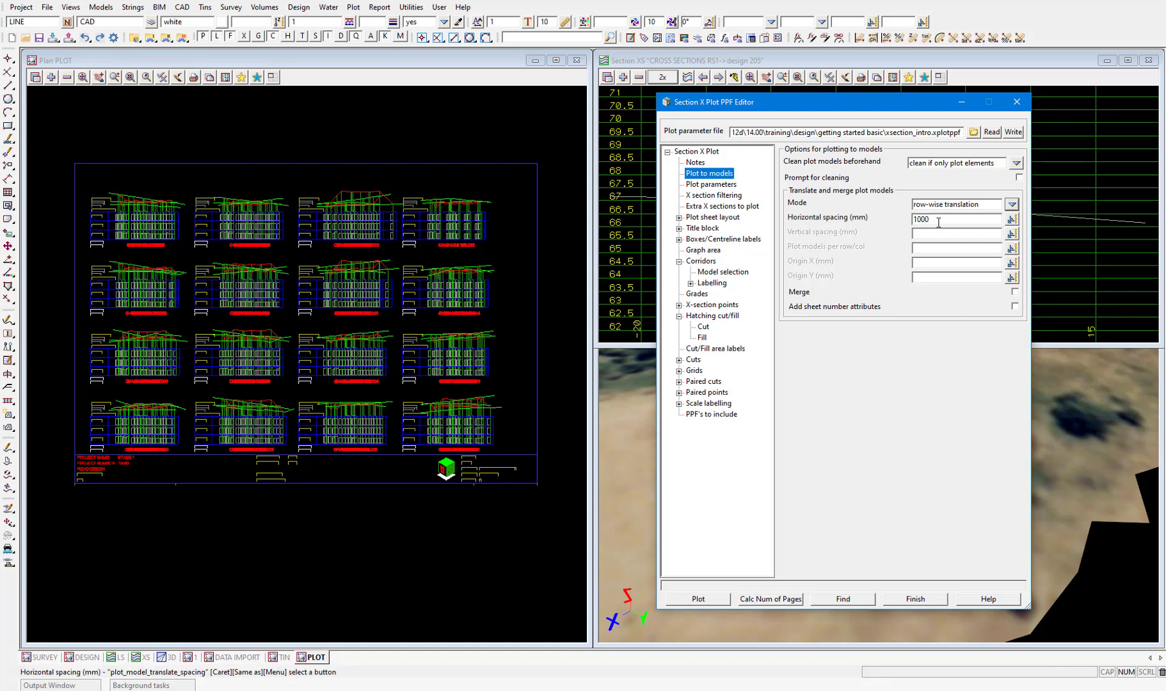
Plot the cross sections and fit all three side-by-side sheets in the plan view.
left_click(699, 600)
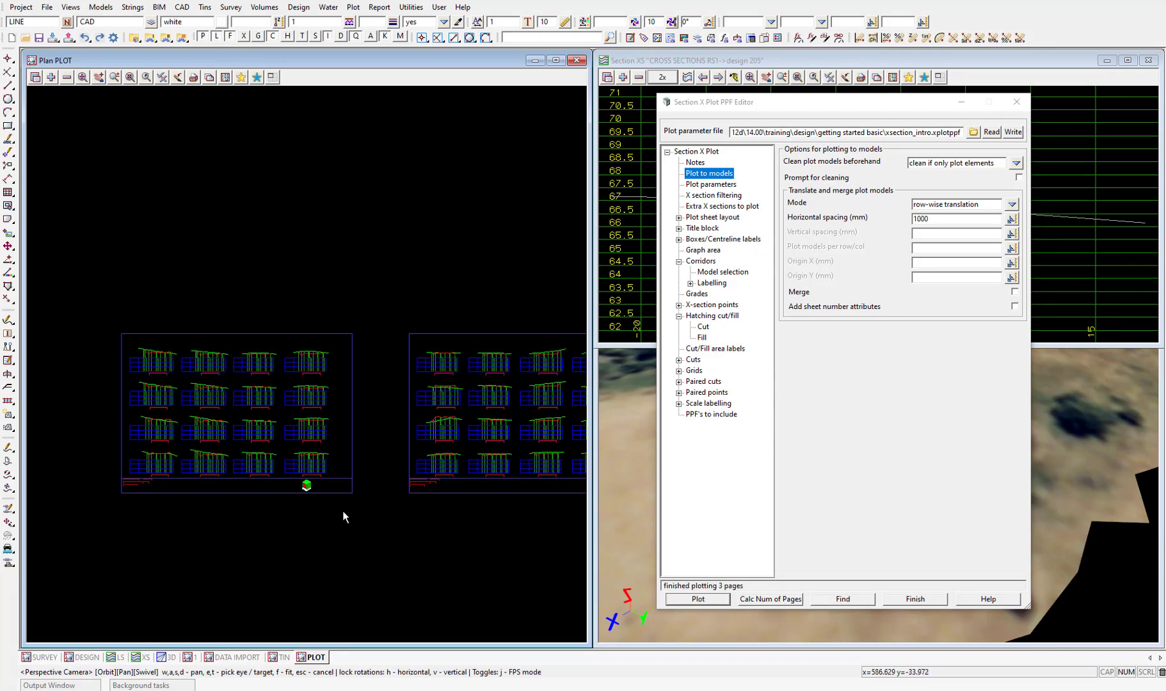
scroll(94, 473, "down", 2)
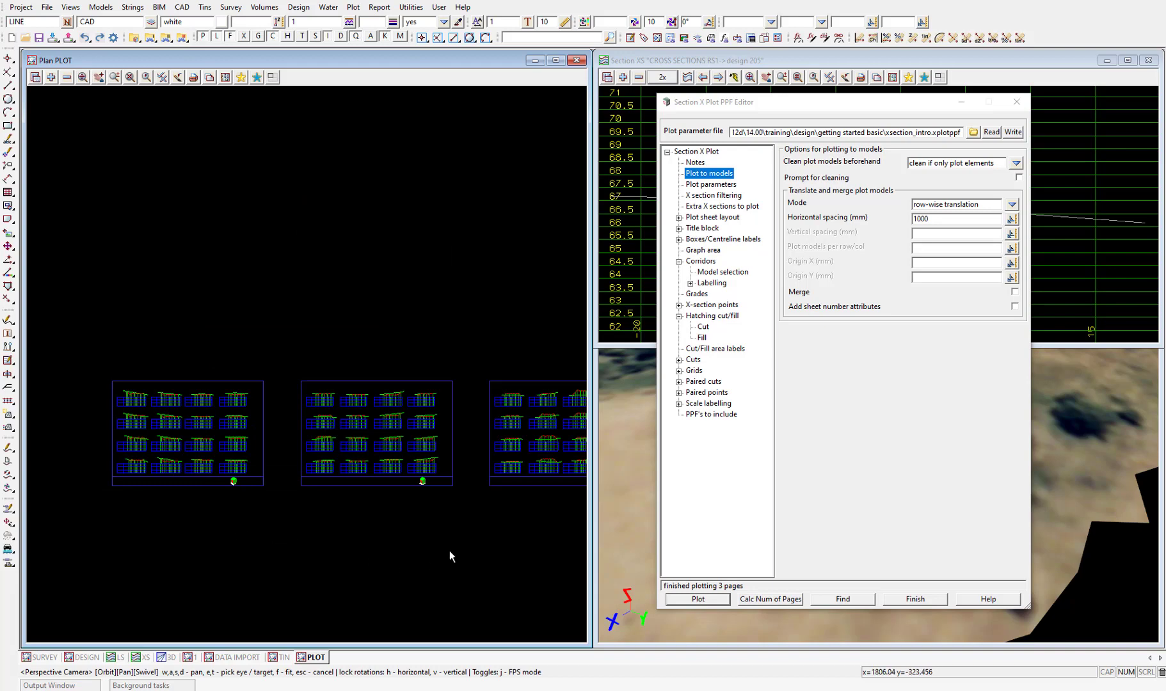
scroll(449, 550, "up", 2)
scroll(400, 519, "down", 1)
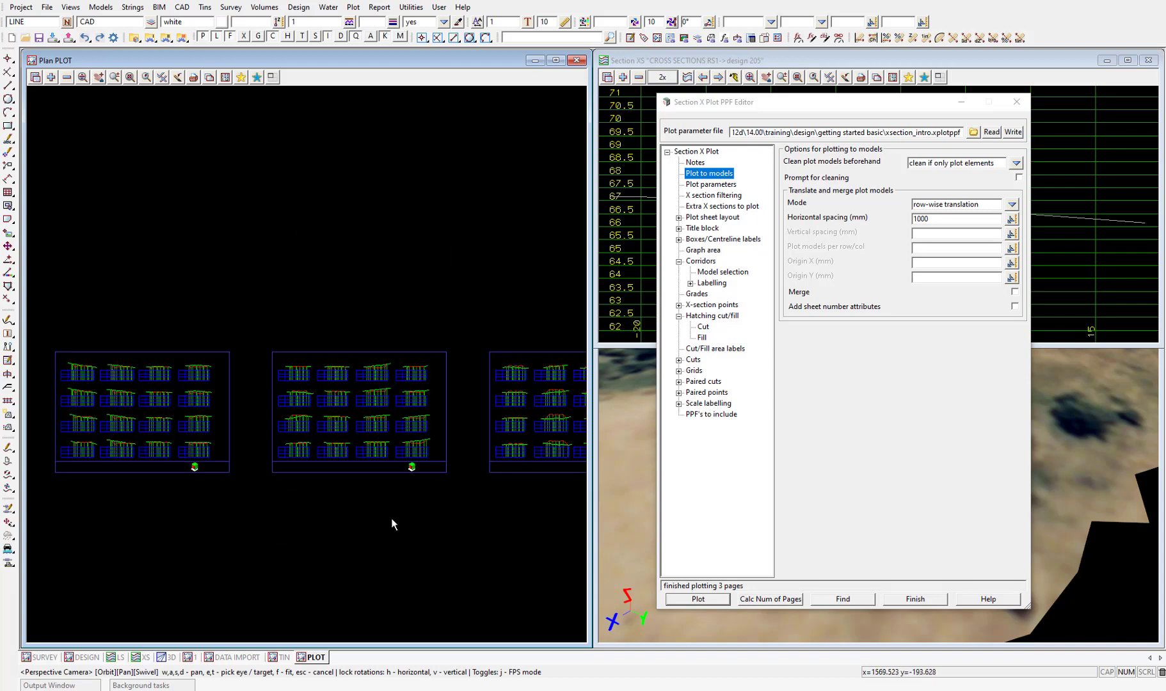
left_click(82, 77)
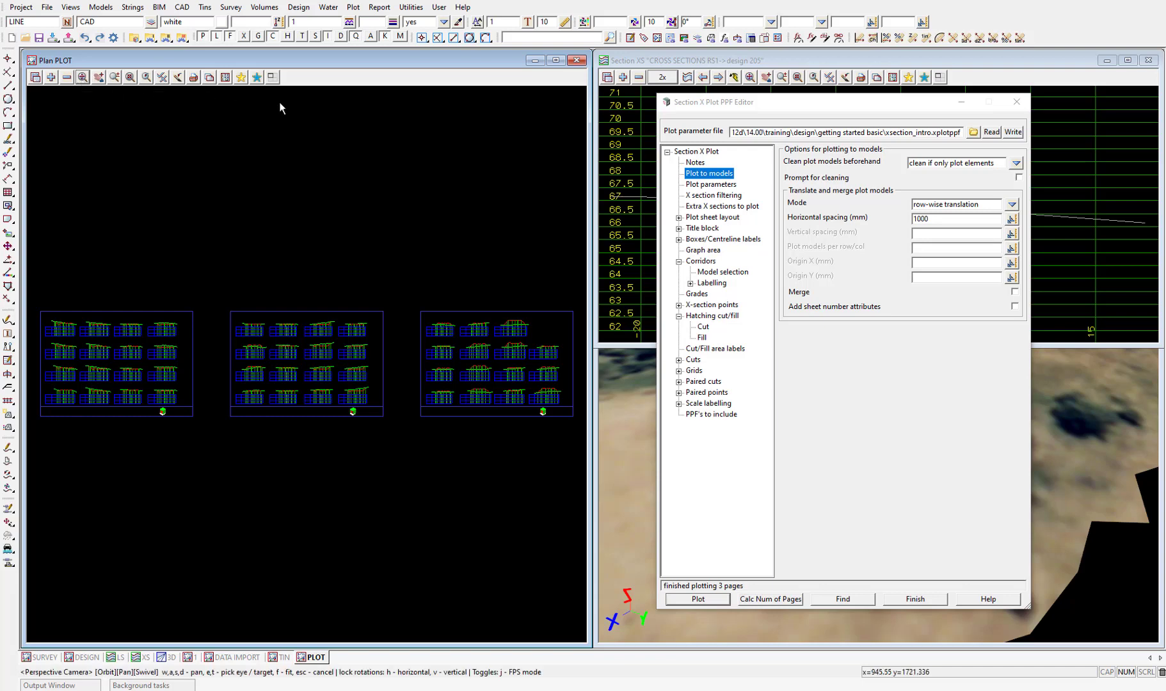
Point the cross-section plot parameter file to a new 'Getting Started Cross' file in 14.00\user_lib.
left_click(974, 132)
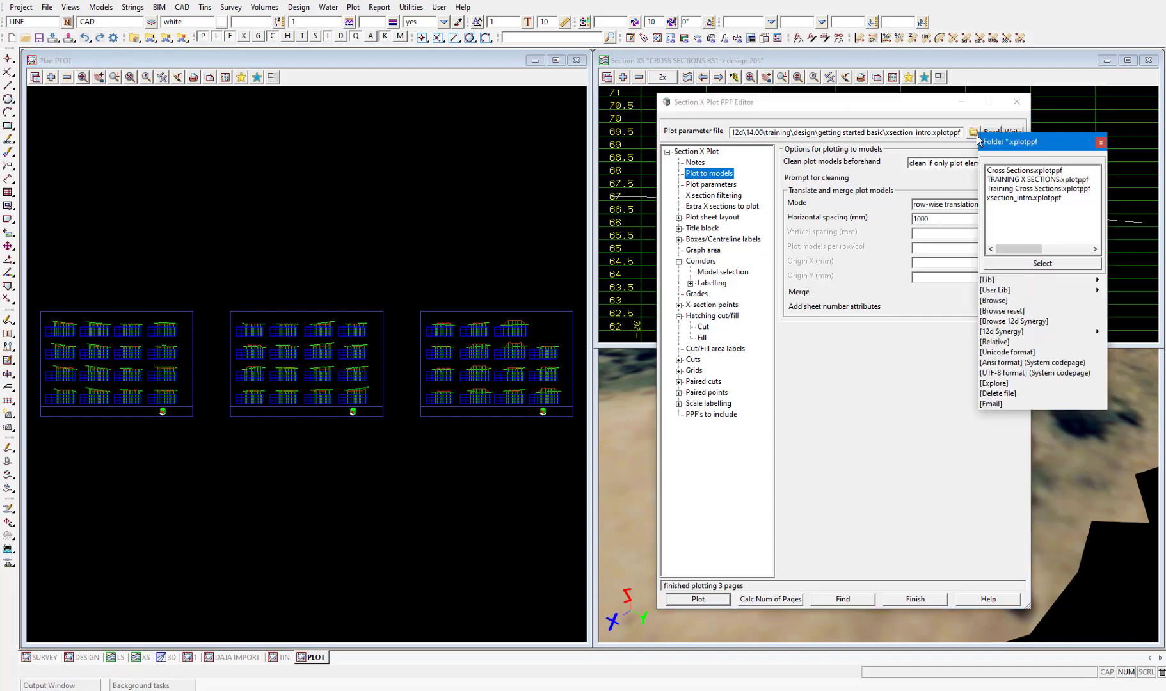
left_click(1000, 300)
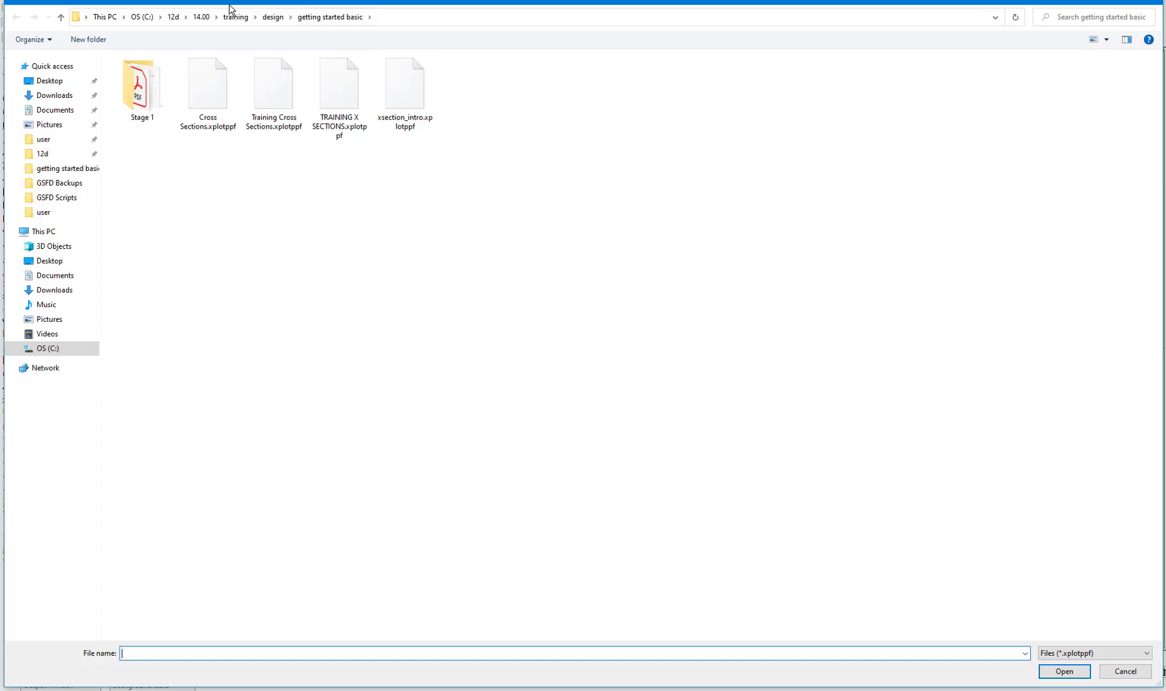
left_click(203, 18)
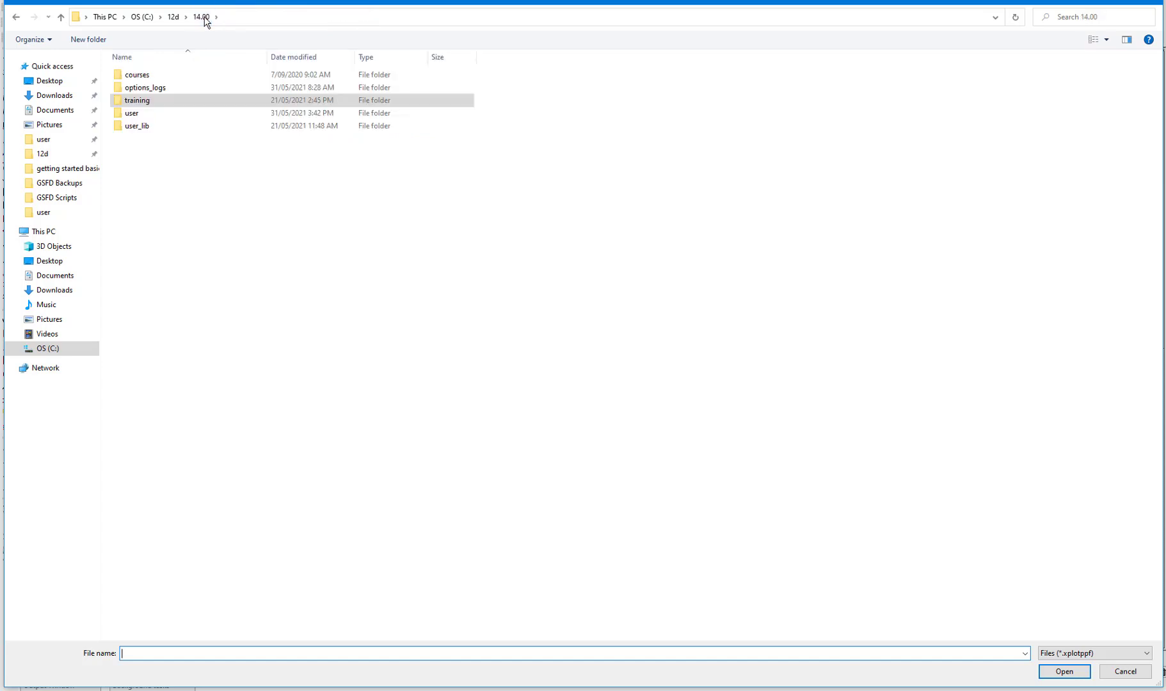
double_click(134, 128)
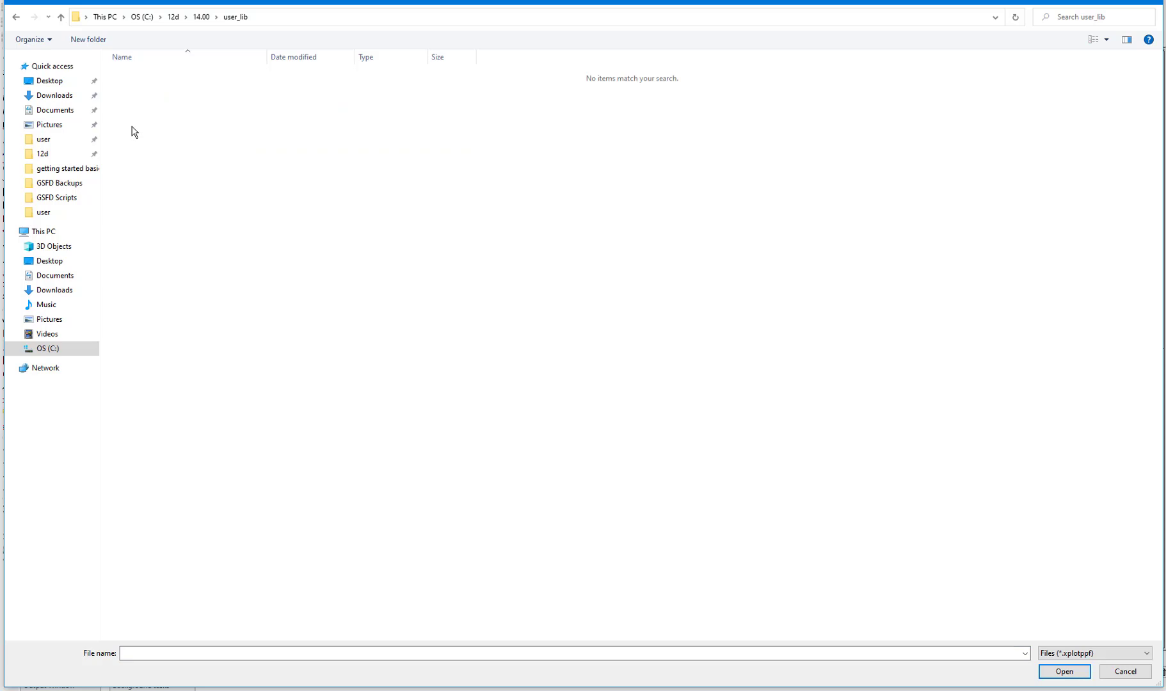
left_click(197, 654)
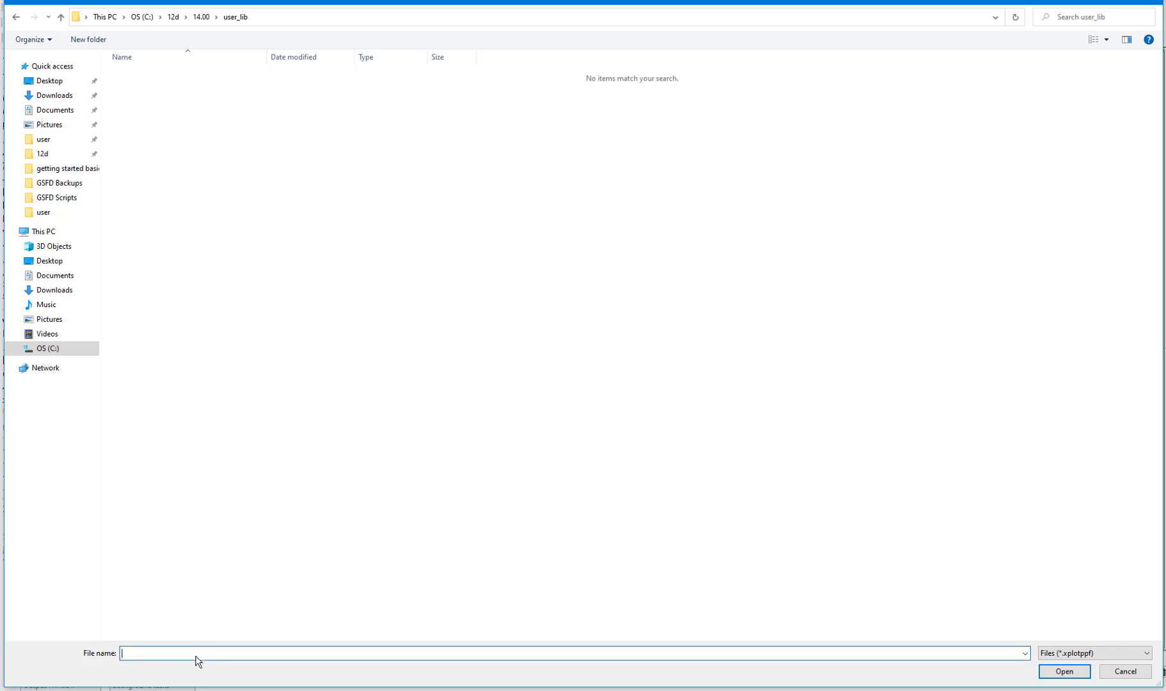
type("Getting Started Cross")
left_click(1065, 671)
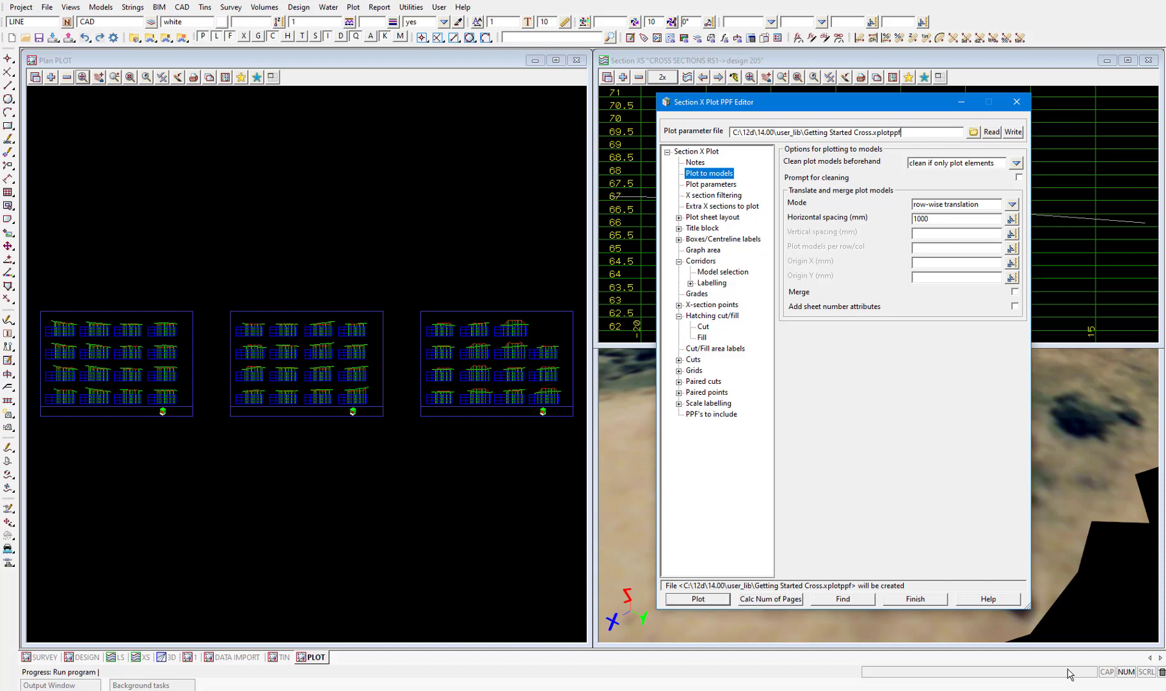
Write the customised cross-section settings out to Getting Started Cross.xplotppf.
left_click(1013, 132)
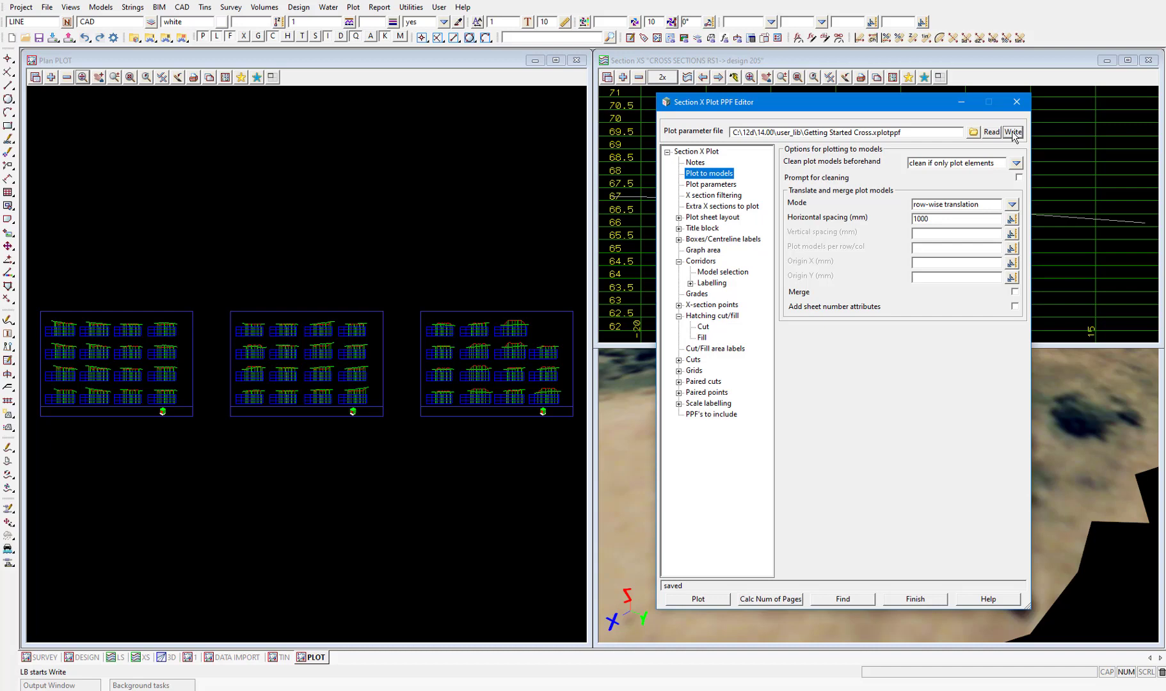
Close the cross-section plot editor and open the Long sections plot editor from the Plot menu.
left_click(912, 601)
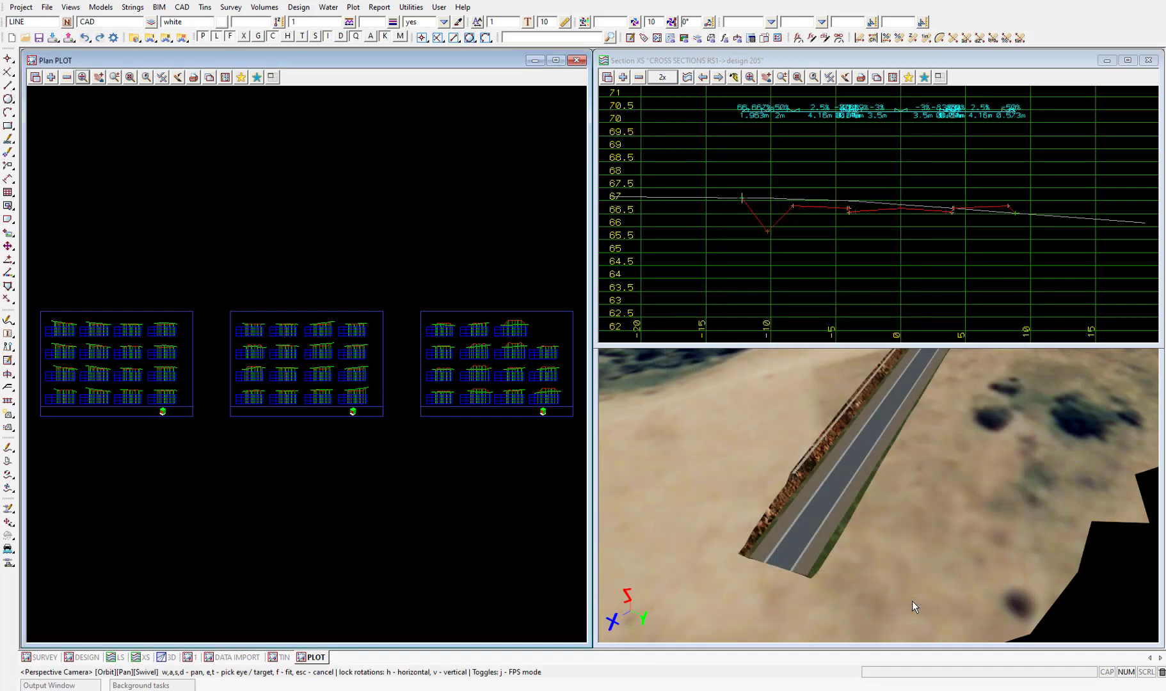
left_click(354, 8)
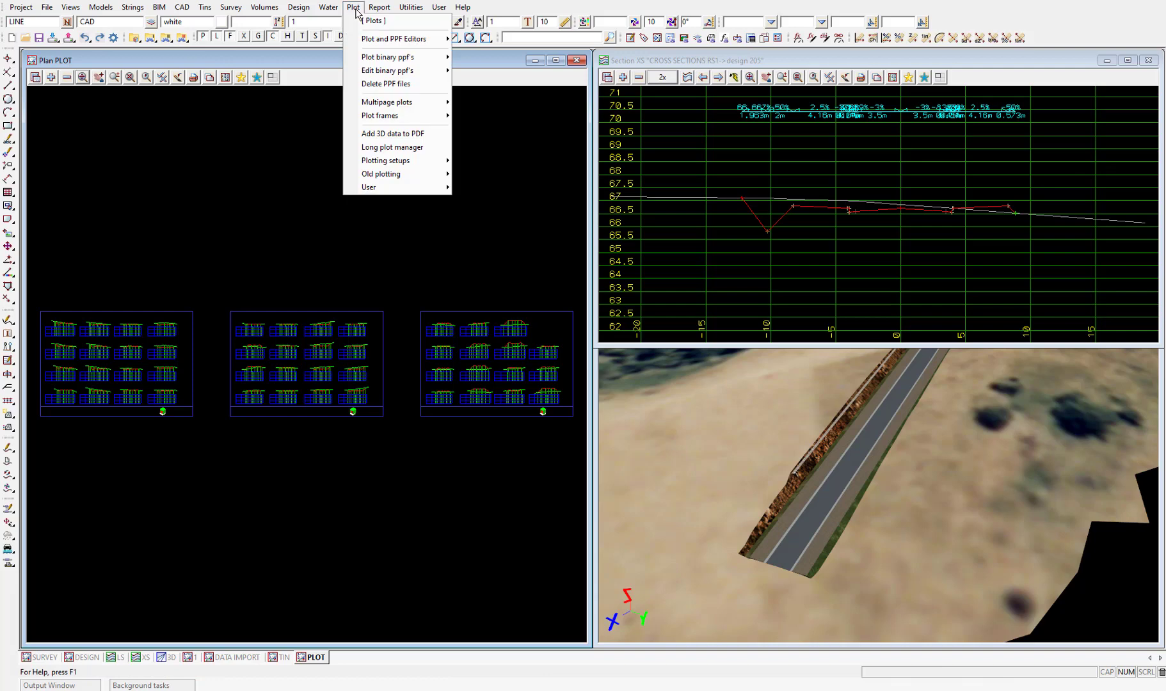
mouse_move(410, 43)
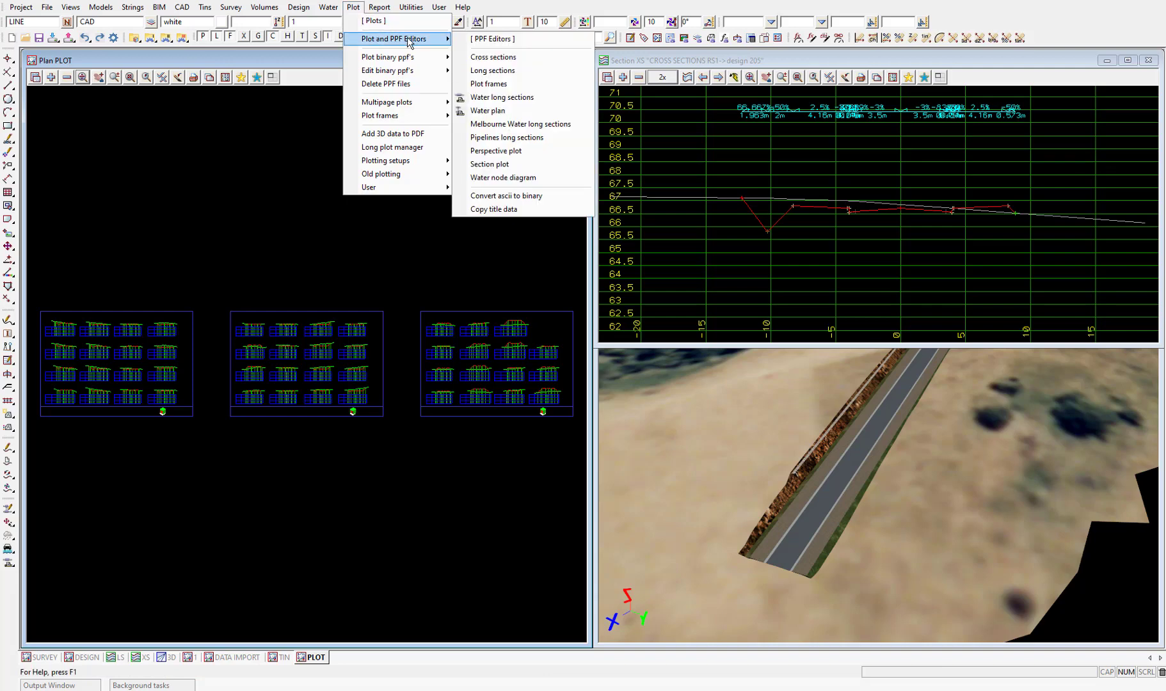
left_click(529, 75)
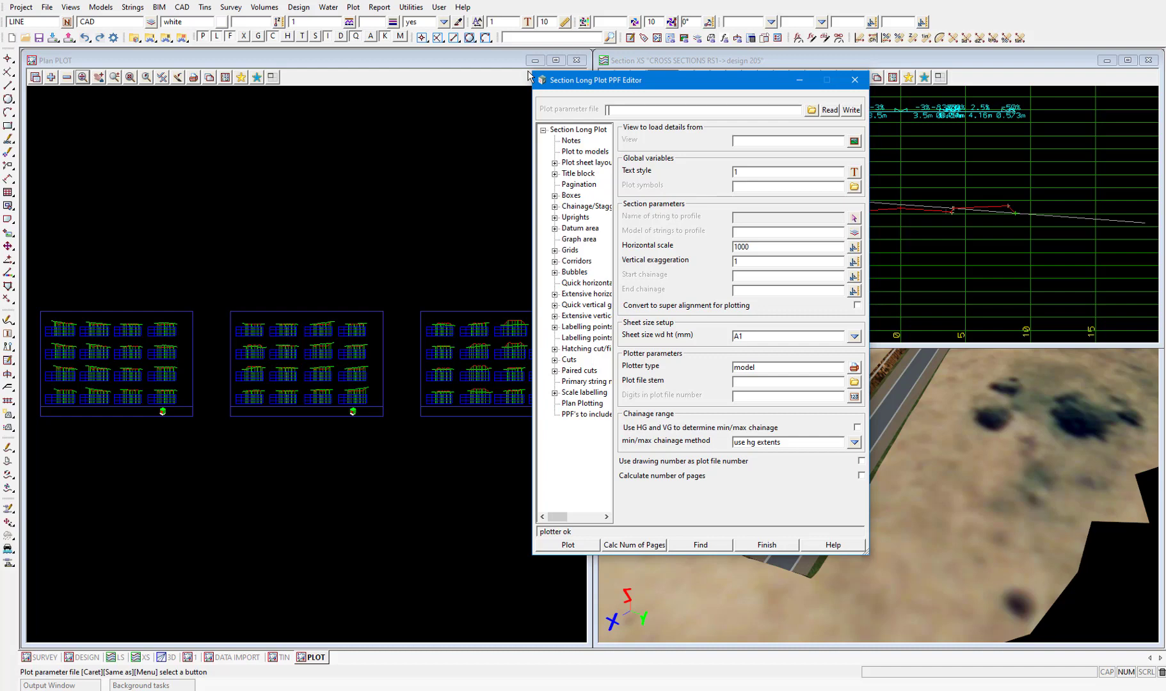
Read in longsection_intro.lplotppf, move the editor left, and display the ALIGN->RS1 long section view.
left_click(811, 110)
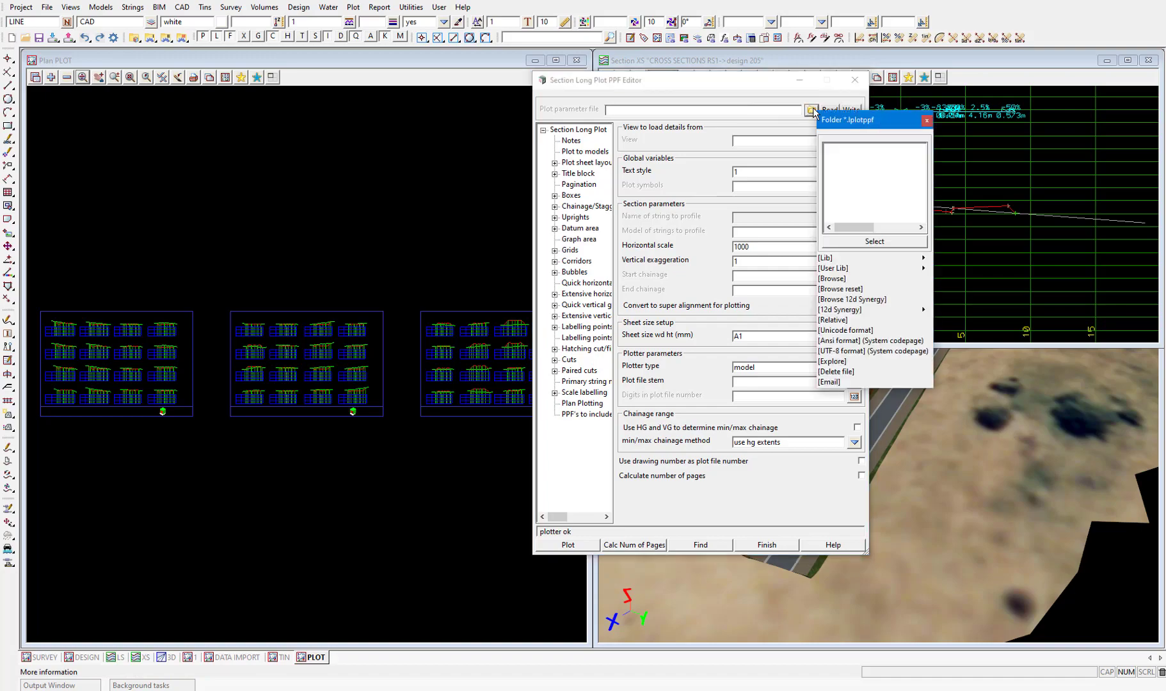
left_click(846, 280)
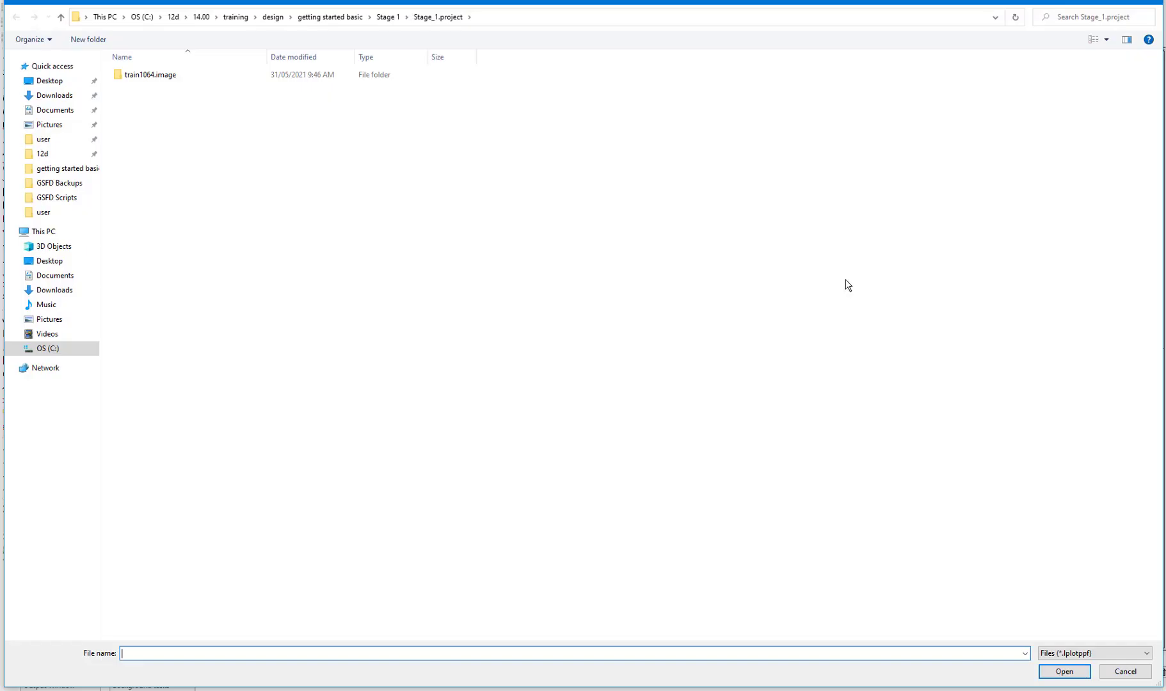
left_click(349, 18)
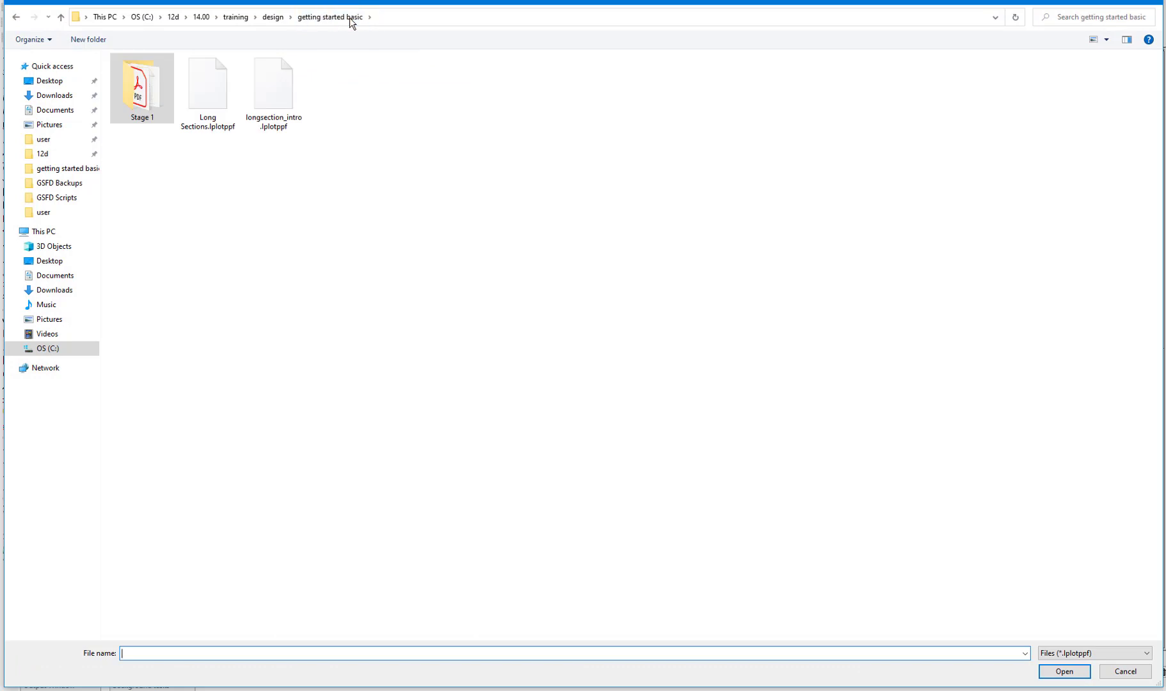
double_click(278, 90)
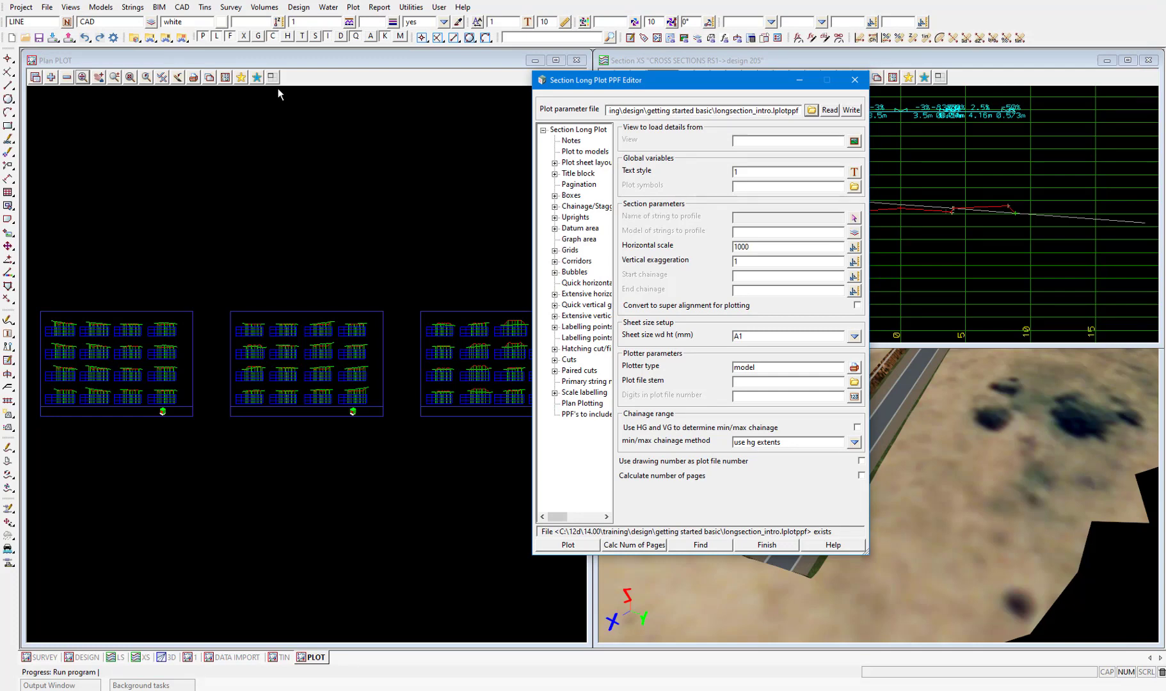
left_click(830, 110)
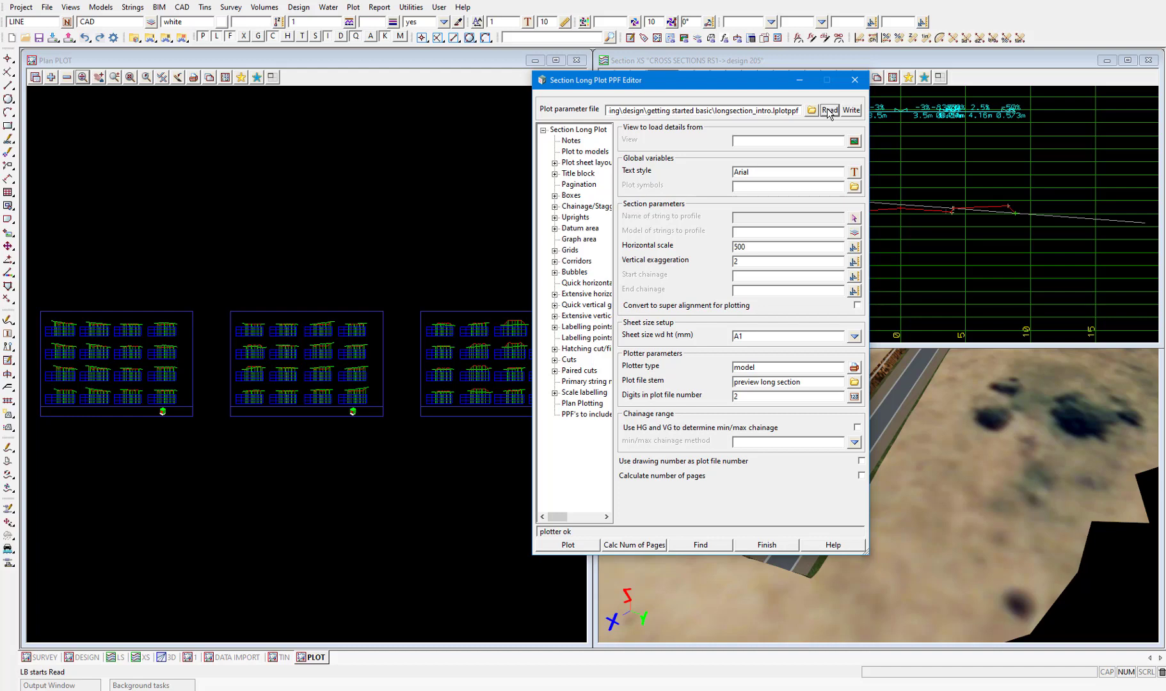
left_click_drag(683, 80, 286, 118)
left_click(117, 657)
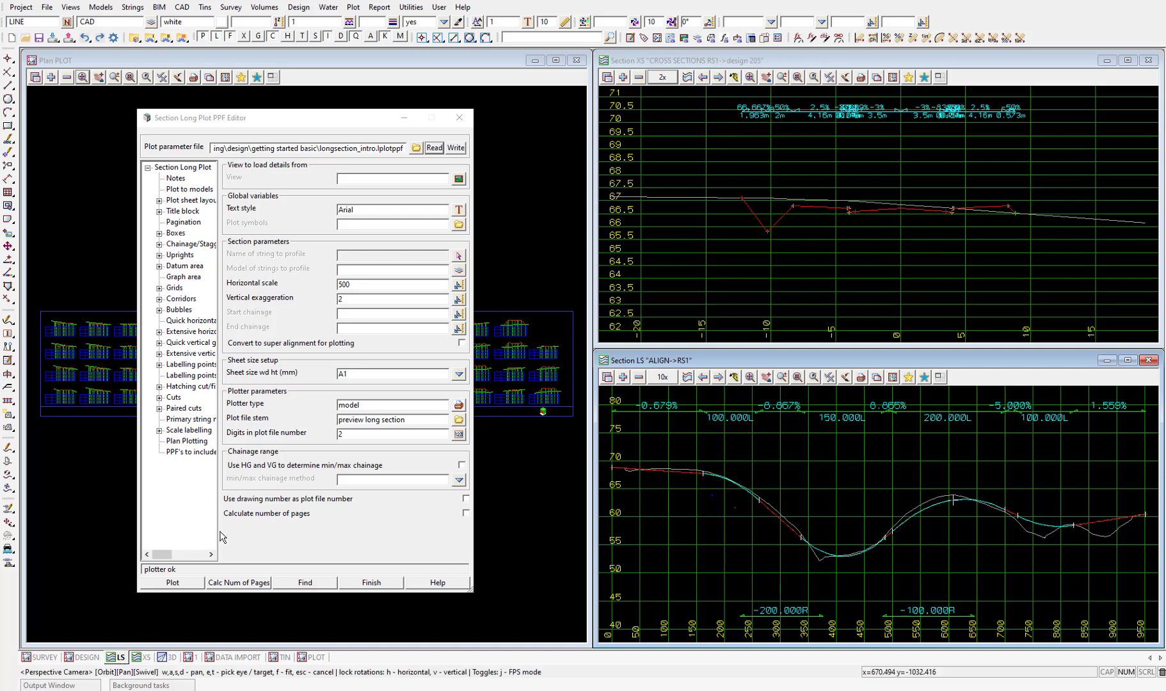
Load plot details from the LS view, giving string ALIGN->RS1 and vertical exaggeration 10.
left_click(458, 179)
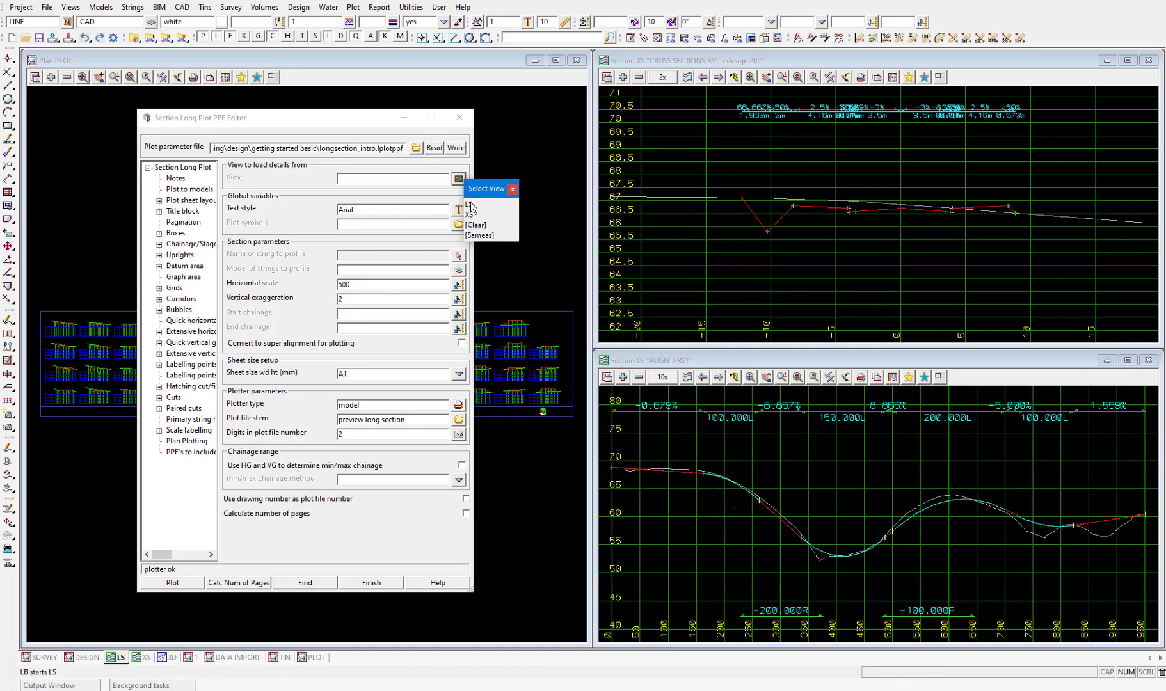
left_click(472, 204)
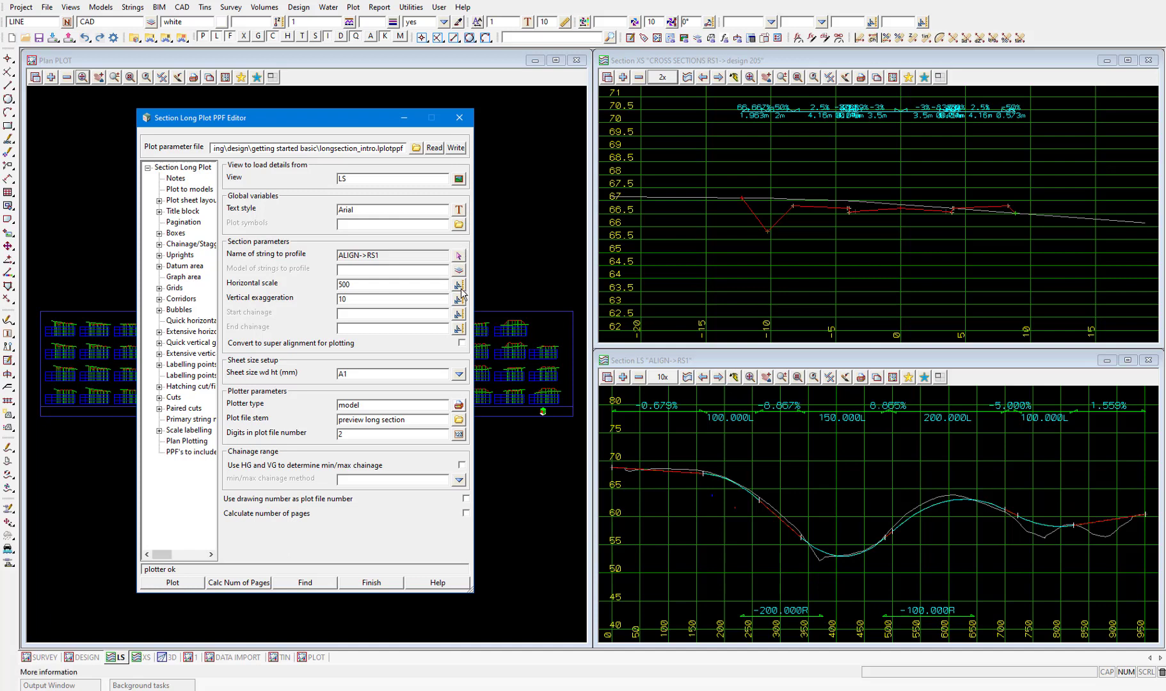
Set the plotter type to pdf_12d and plot the long section to PDF.
left_click(458, 405)
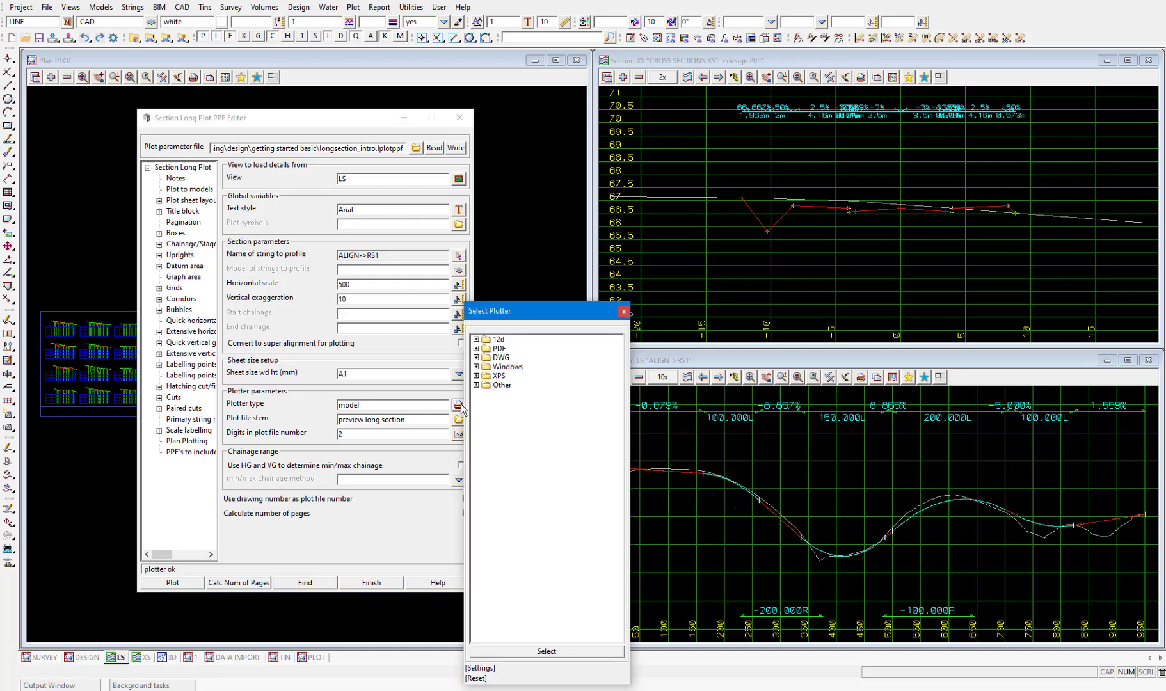
left_click(477, 340)
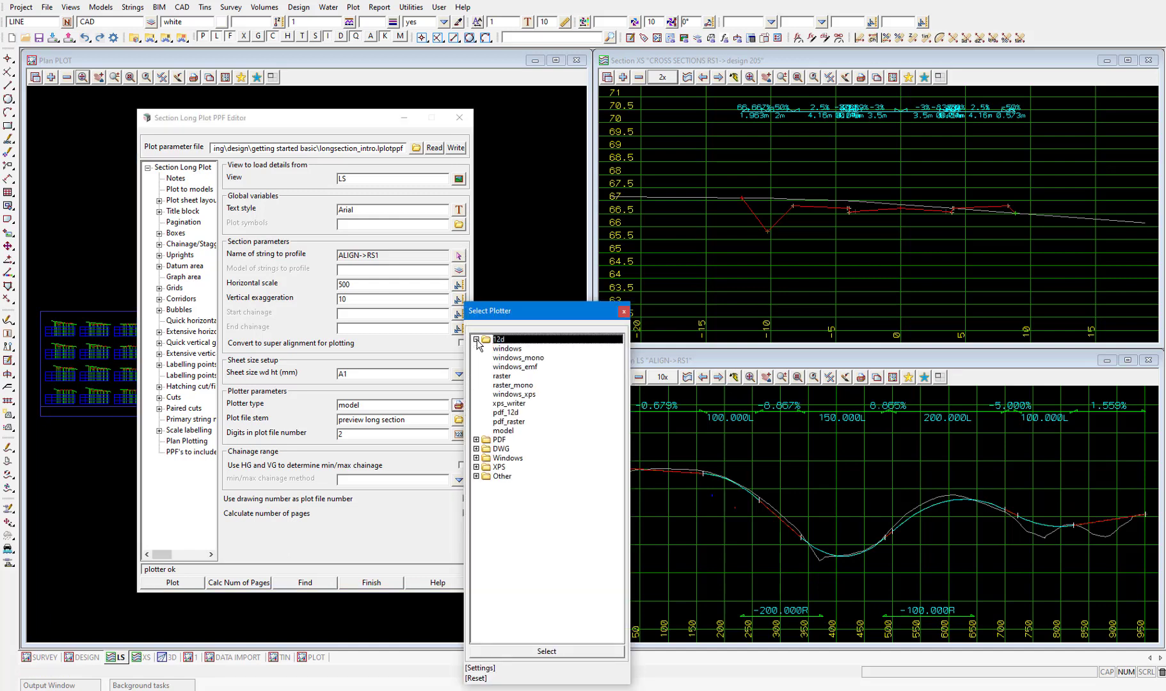
double_click(512, 412)
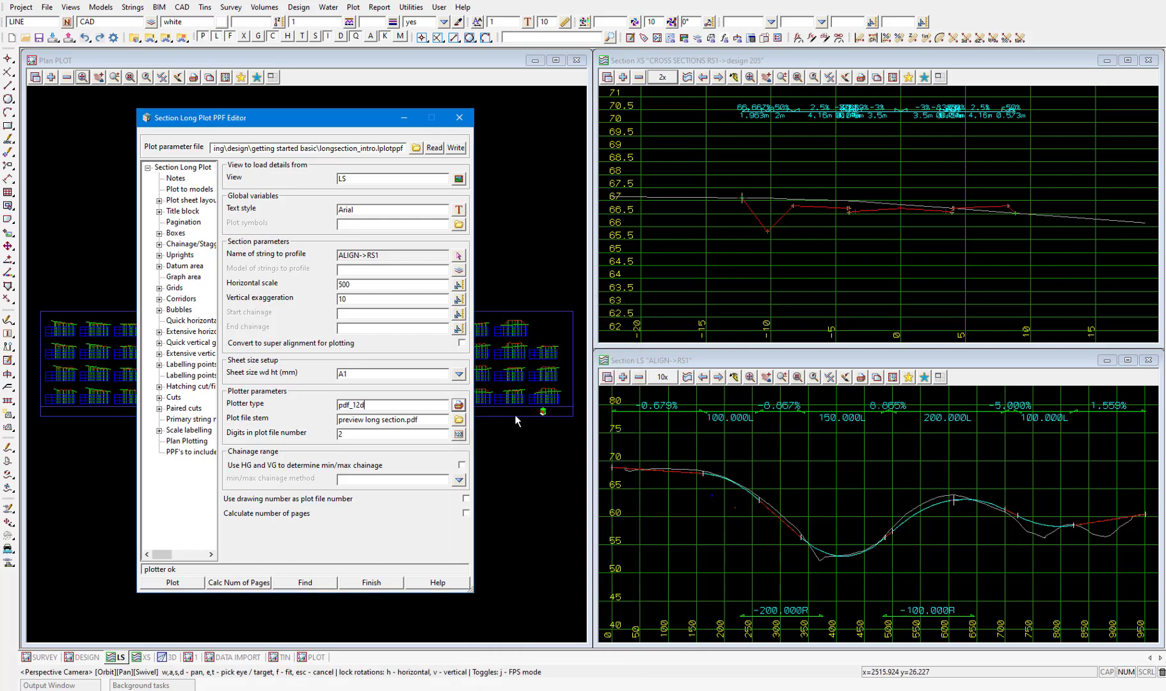
left_click(183, 583)
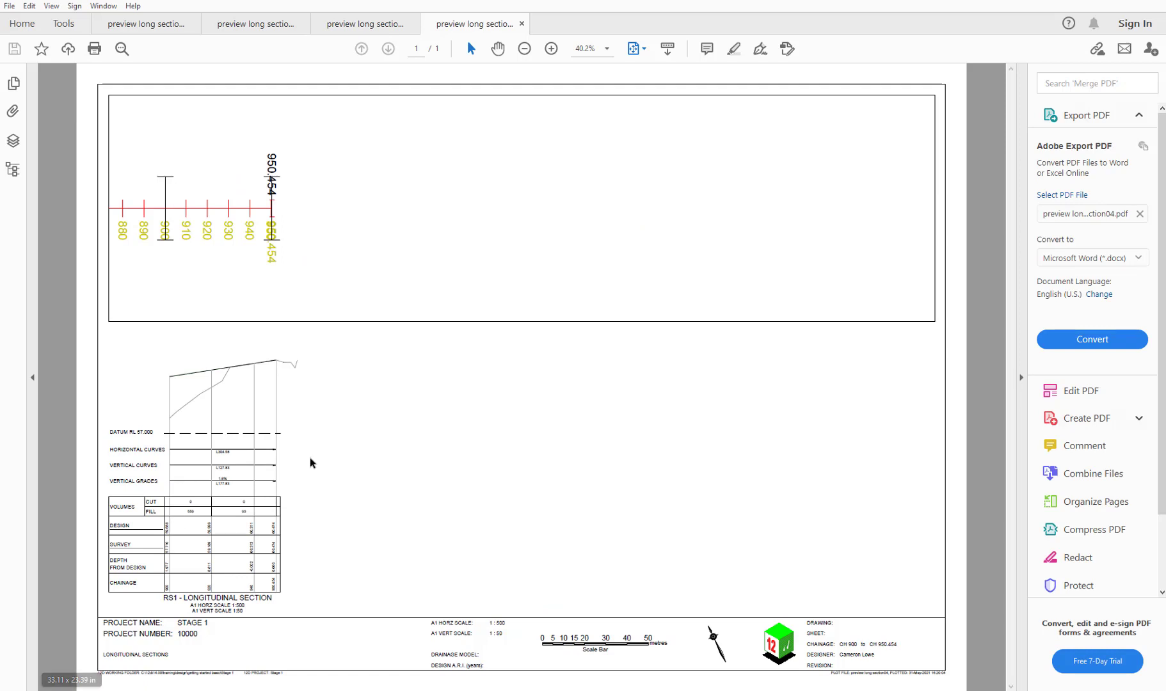
Inspect the CH 0 to CH 320 sheet's water and sewer labels up close, then close Acrobat.
left_click(154, 23)
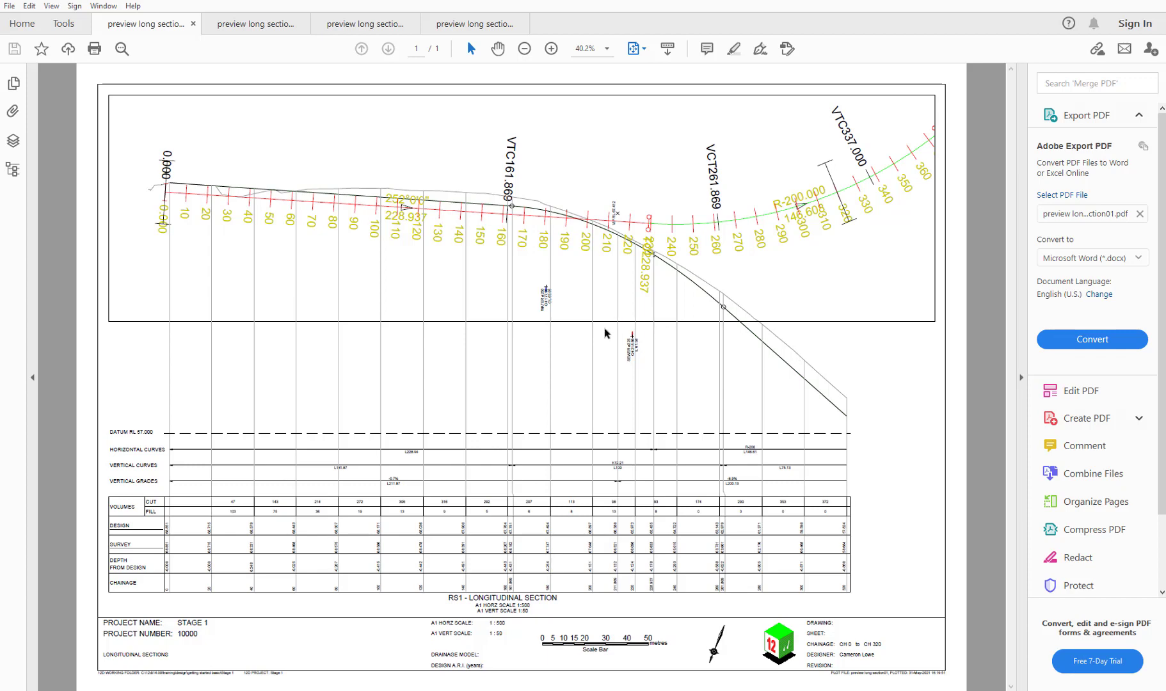
scroll(605, 333, "up", 1, "ctrl")
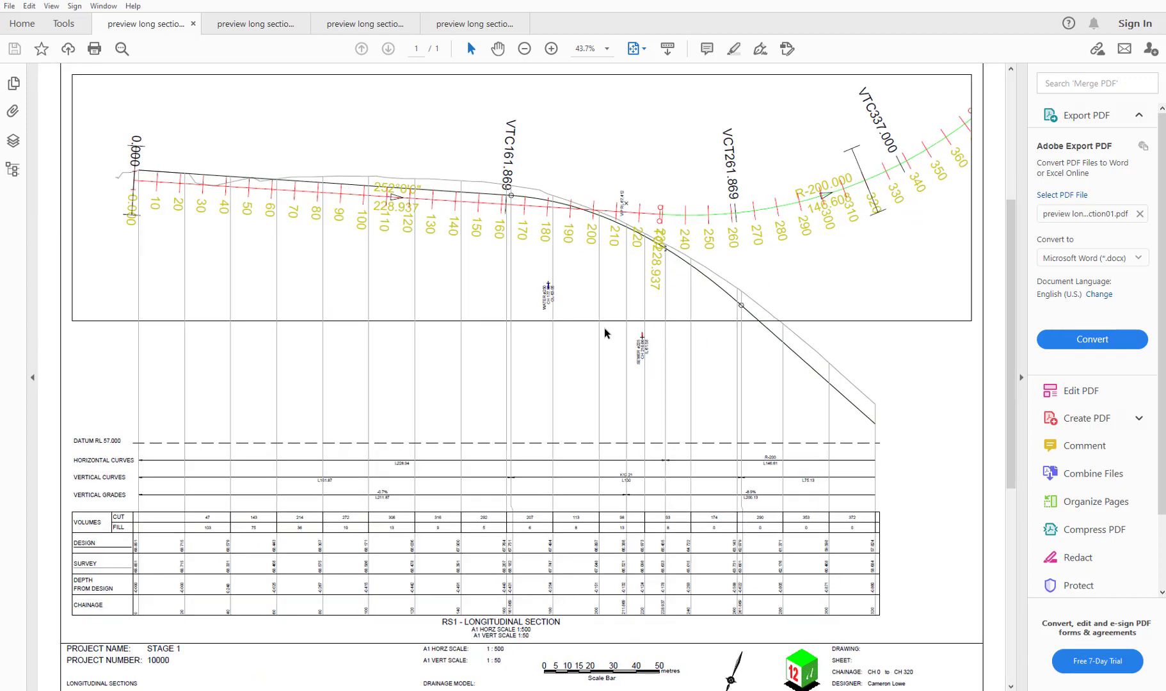
scroll(605, 333, "up", 2, "ctrl")
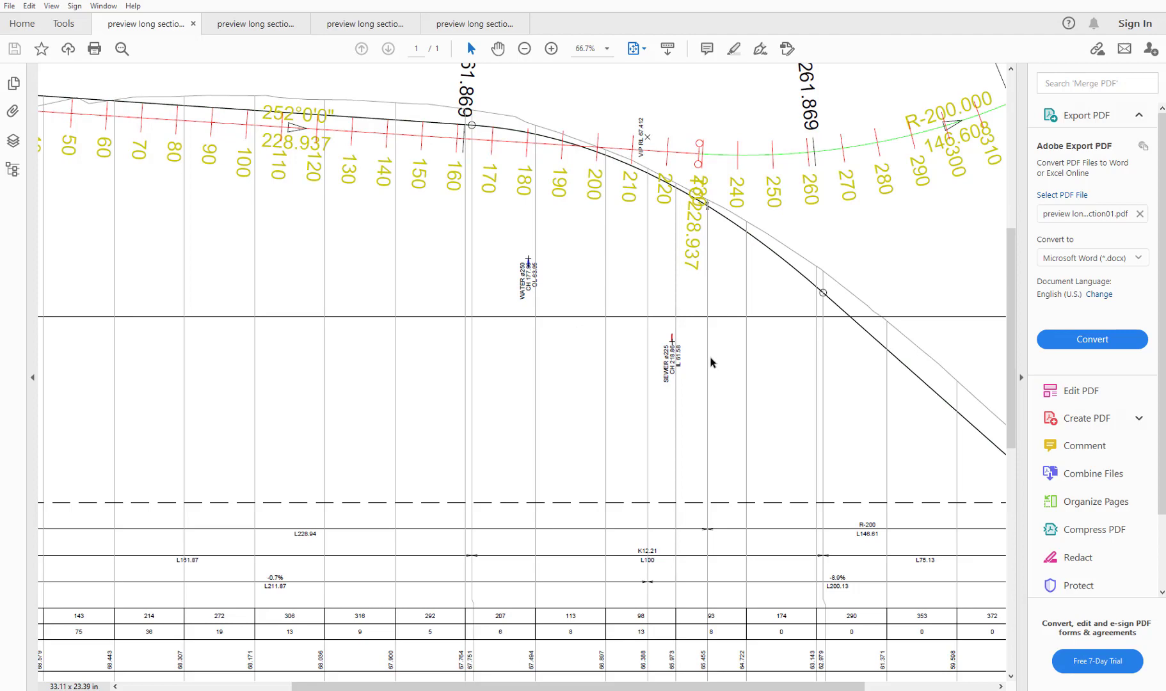
scroll(656, 344, "up", 3, "ctrl")
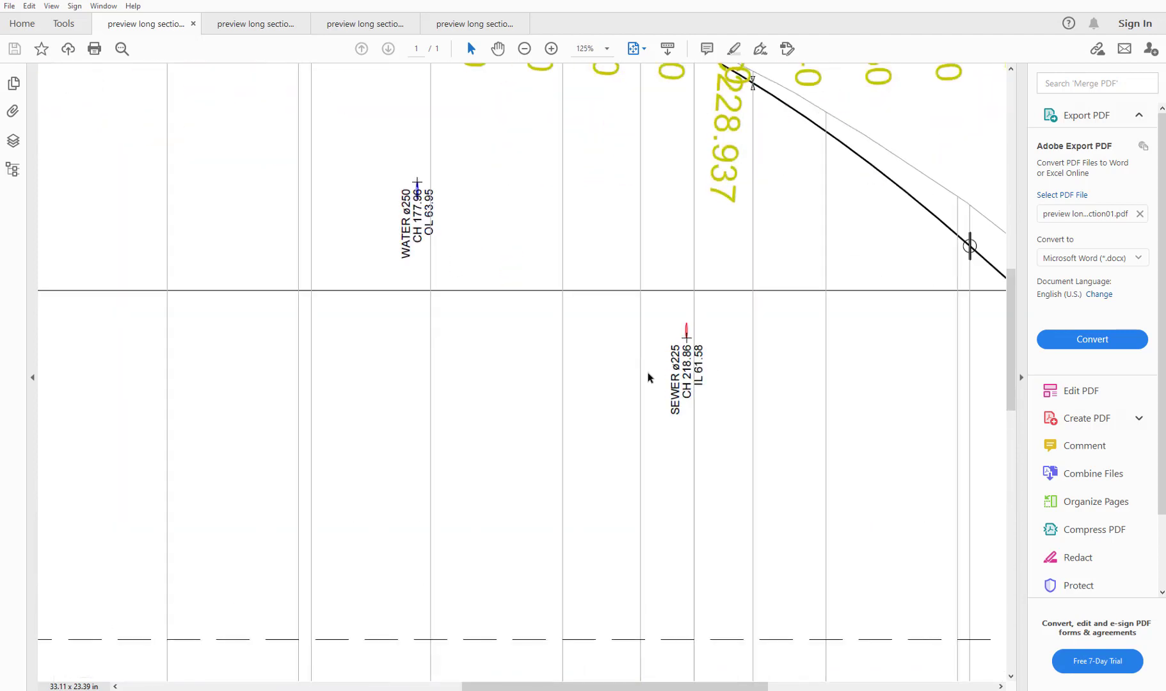
scroll(649, 378, "up", 1, "ctrl")
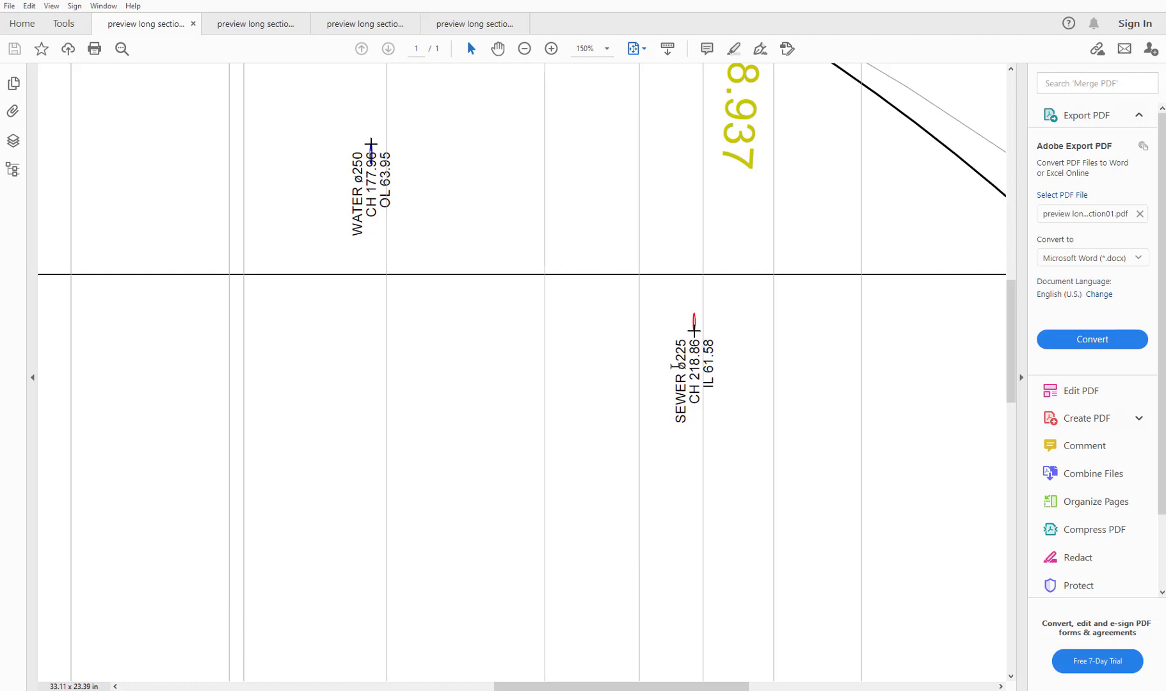
left_click(1159, 1)
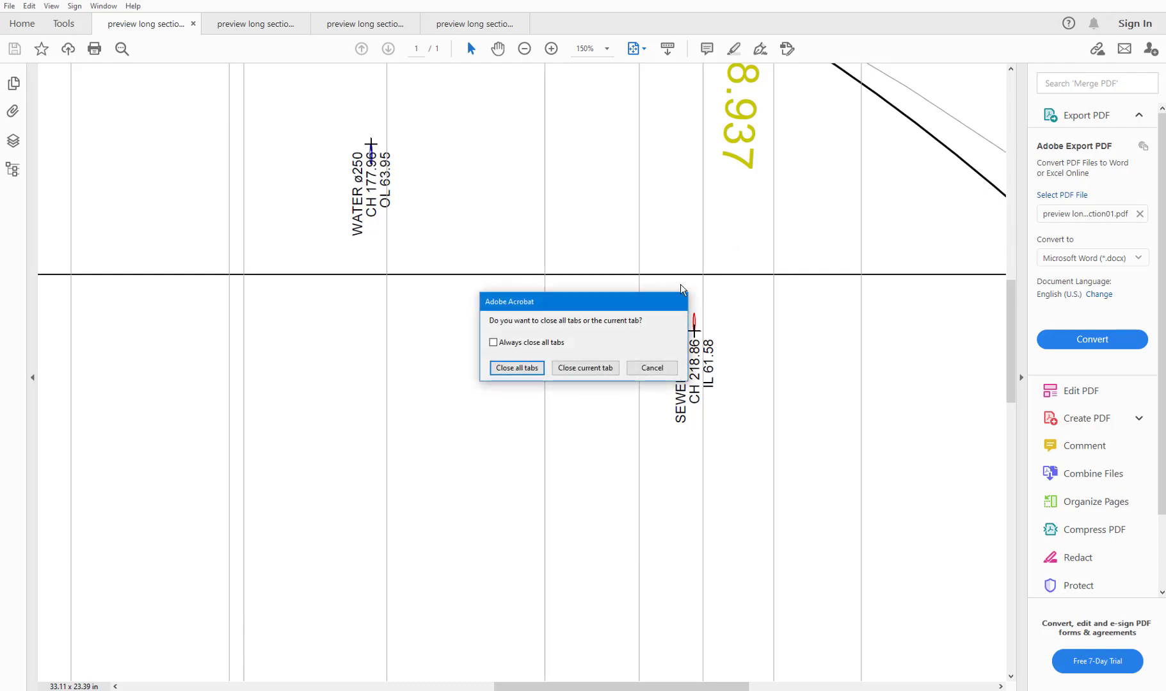
Close all PDF tabs and show the Corridor model selection: GROUND, ROAD, SEWER, UT WATER, RS1.
left_click(539, 370)
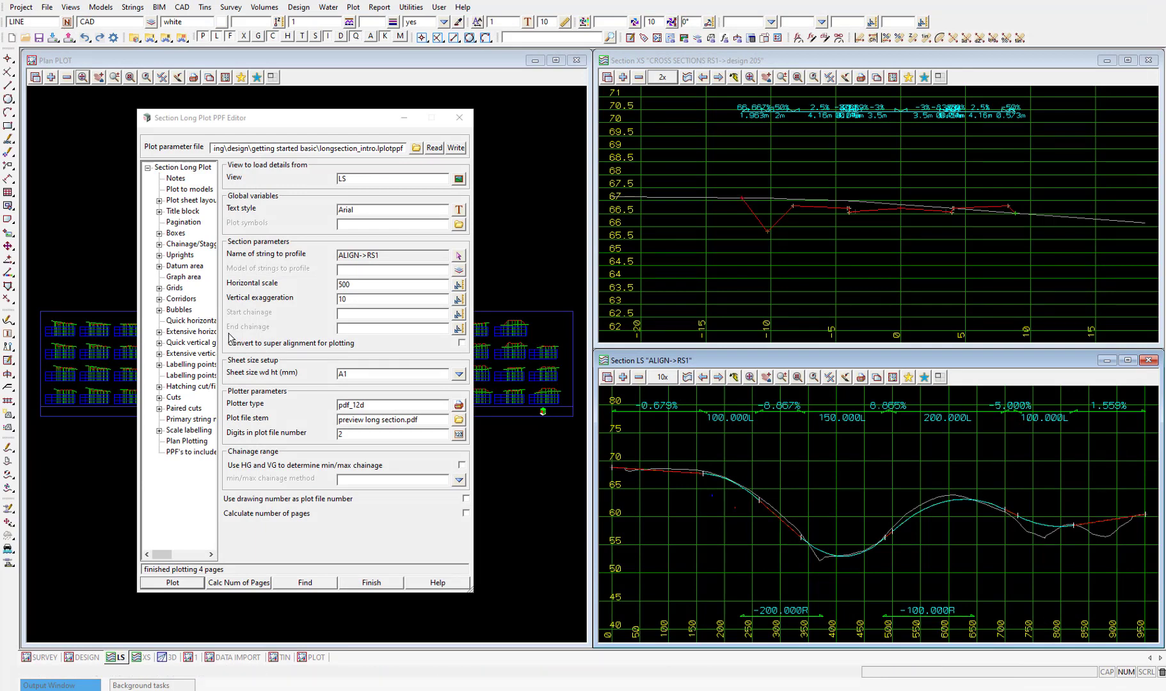
left_click_drag(220, 330, 322, 312)
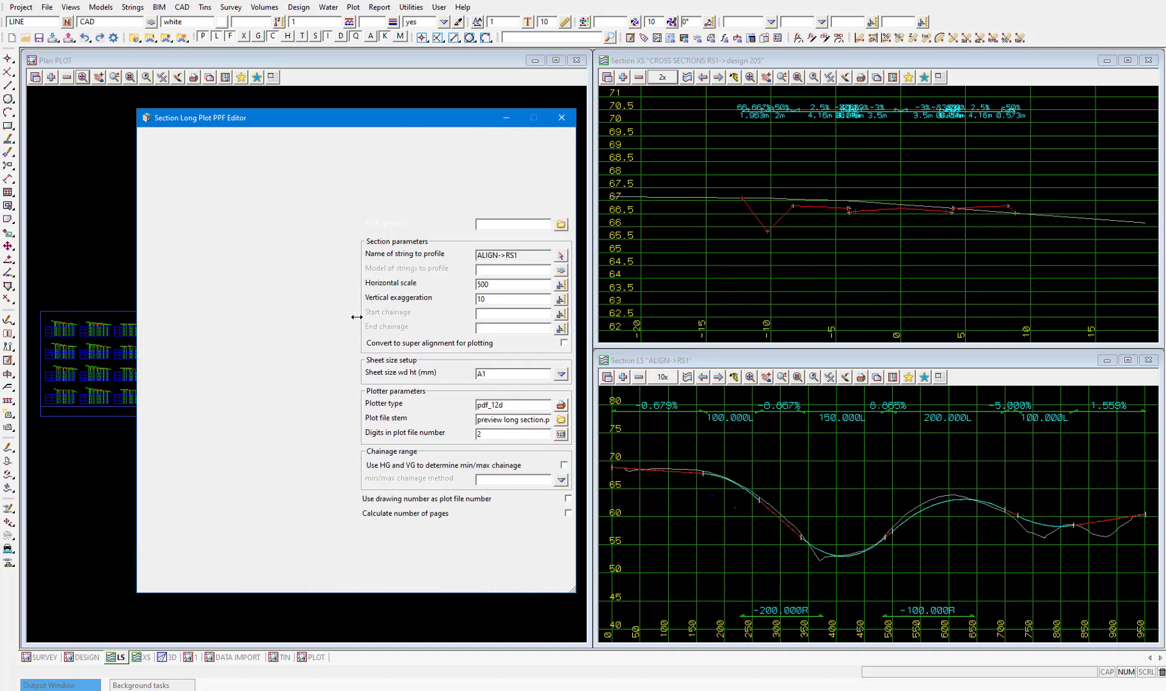
left_click(159, 299)
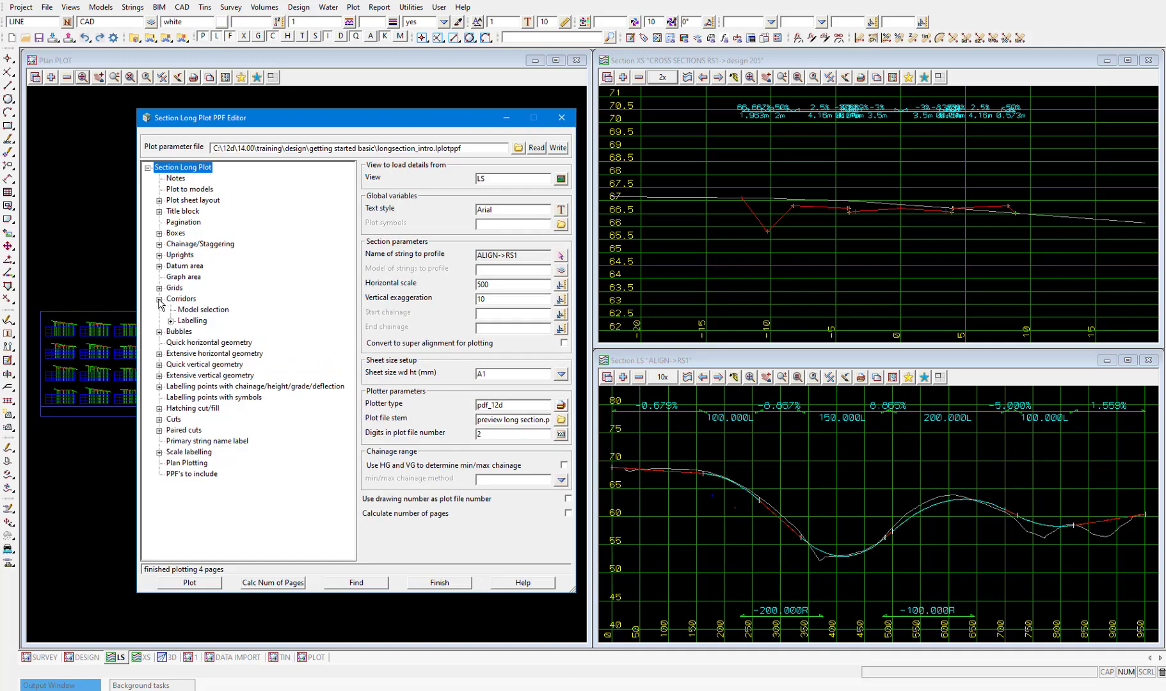
left_click(202, 310)
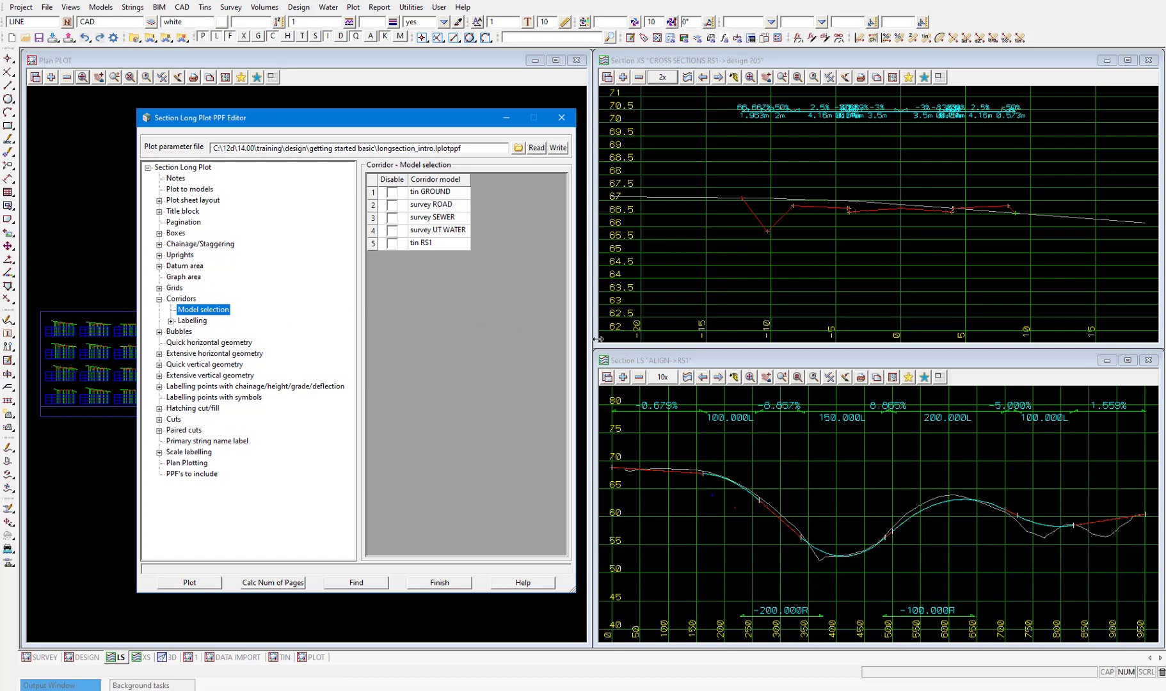
left_click(639, 378)
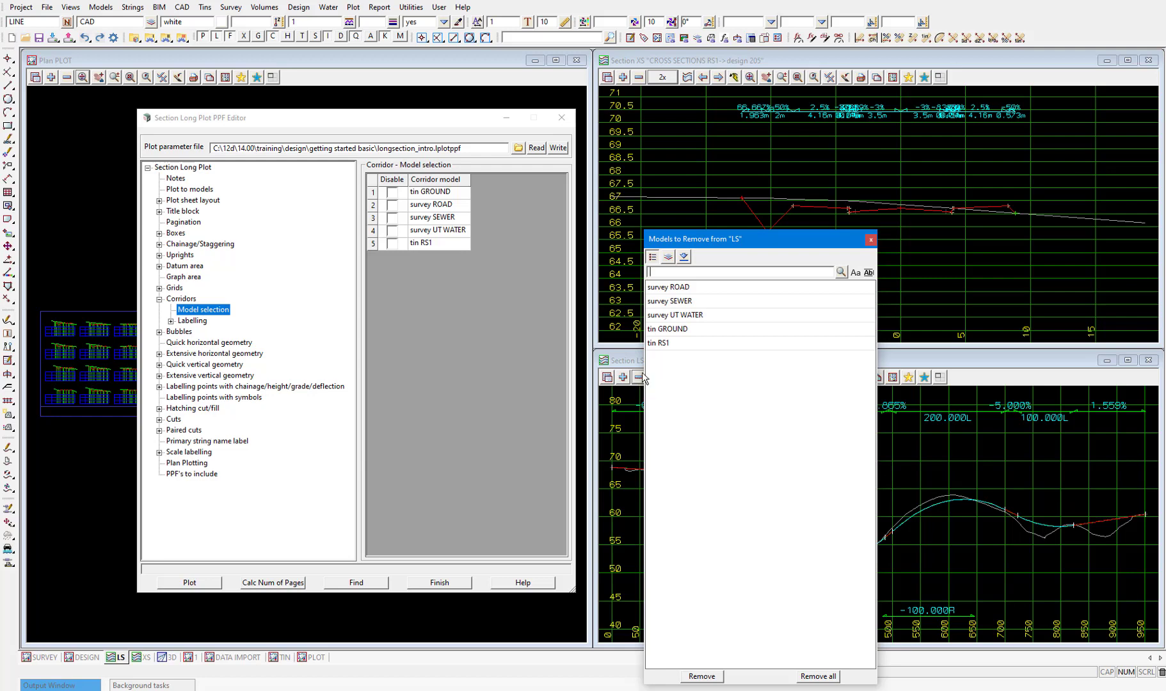
left_click(870, 240)
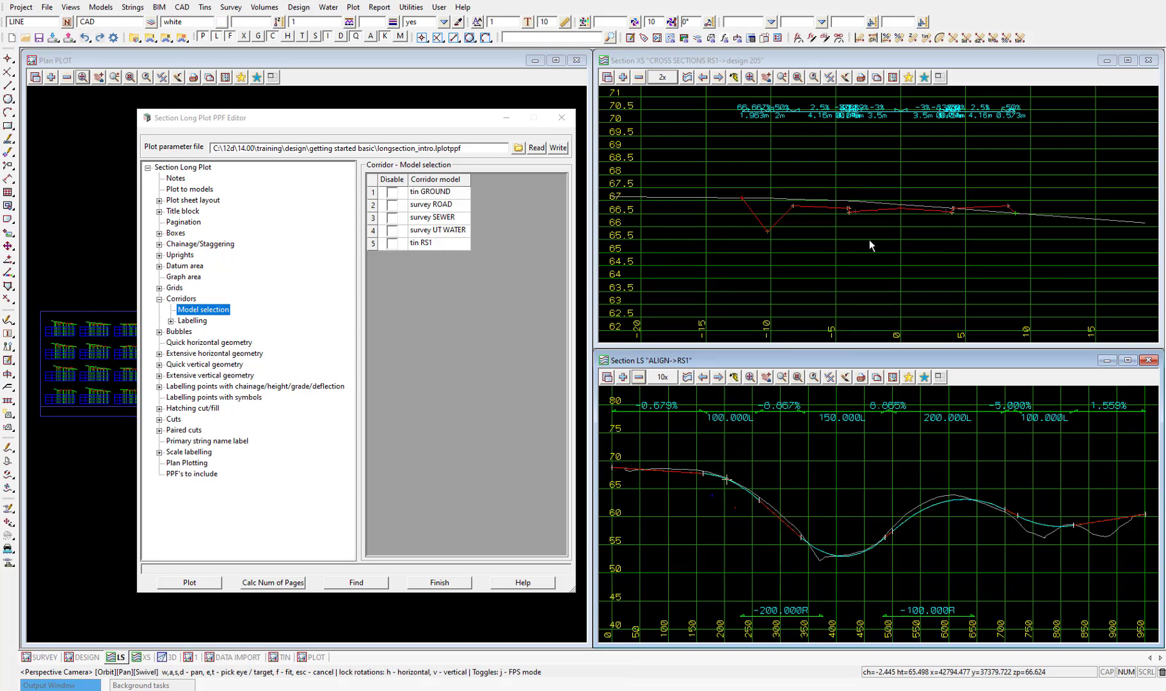
Show the Plan Plotting settings and list the available plot parameter files.
left_click(191, 464)
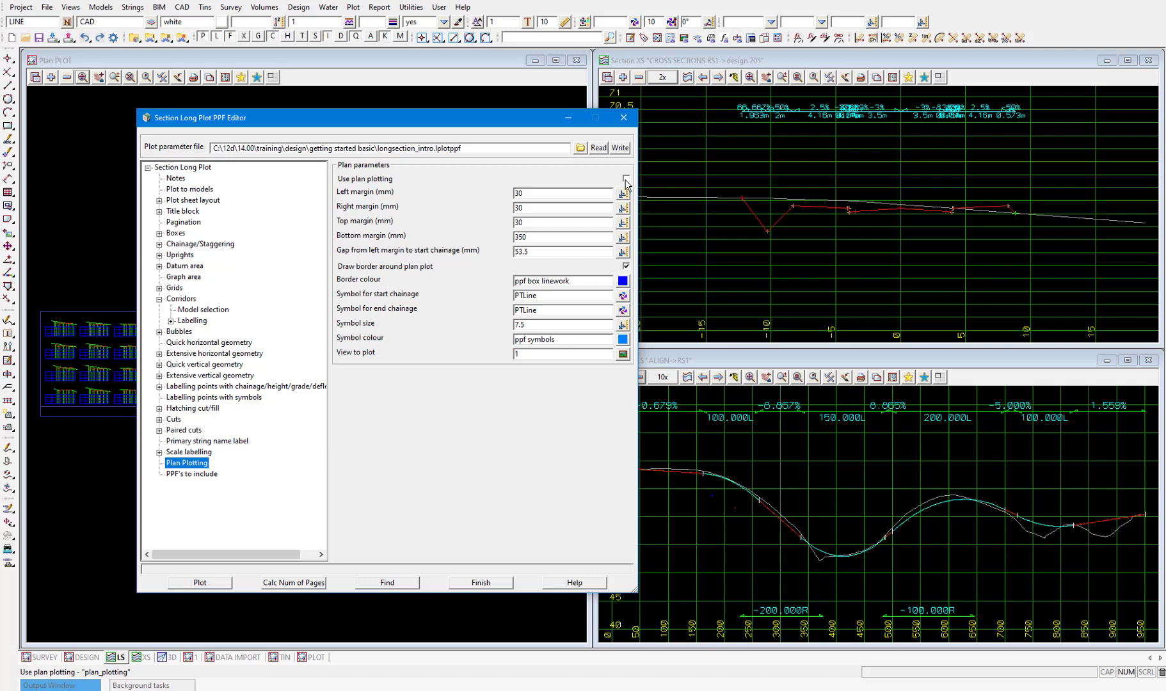
left_click(580, 149)
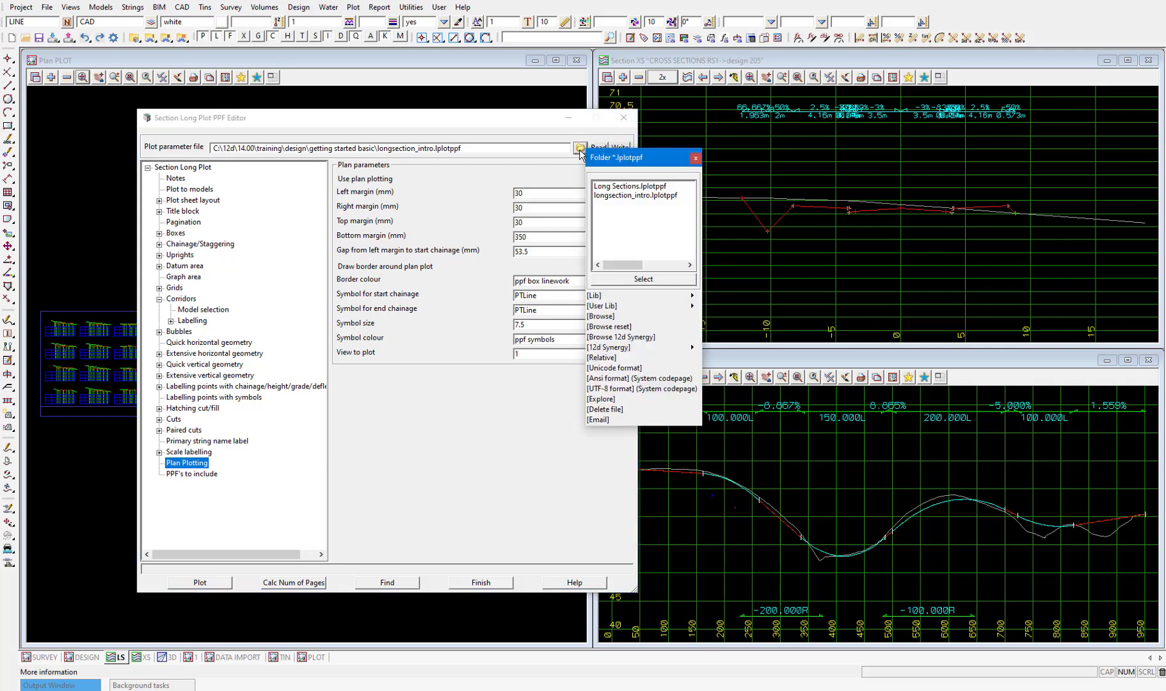
Name a new parameter file Getting Started Long.lplotppf in the user library.
left_click(621, 306)
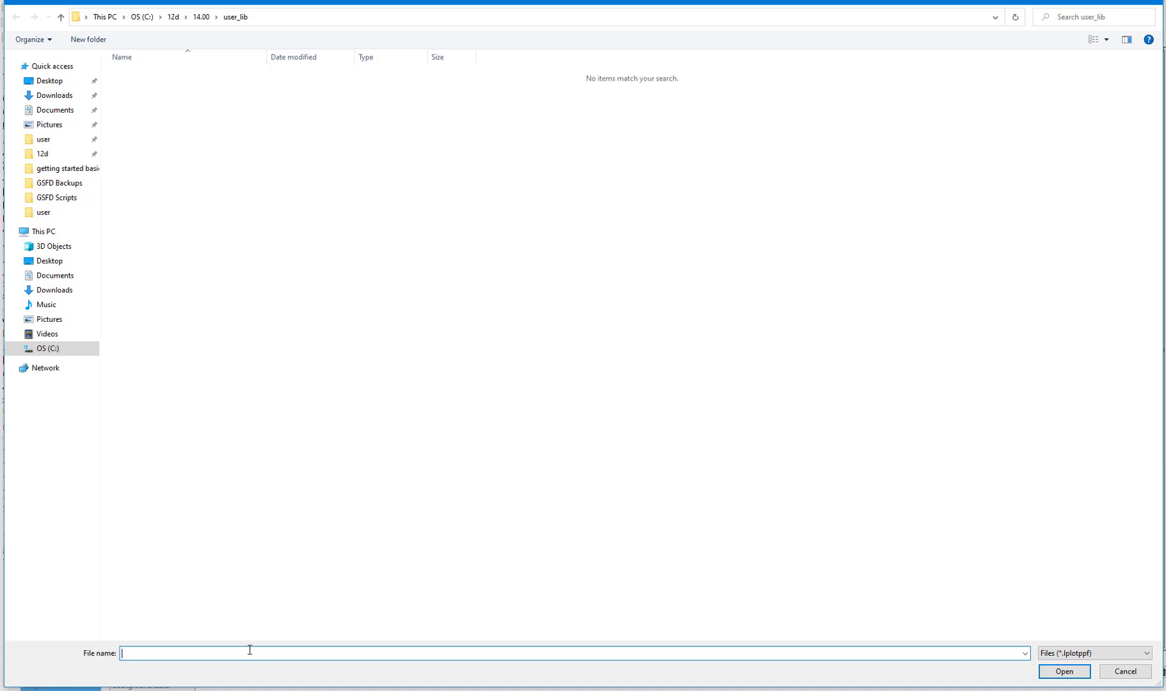
type("Gettin")
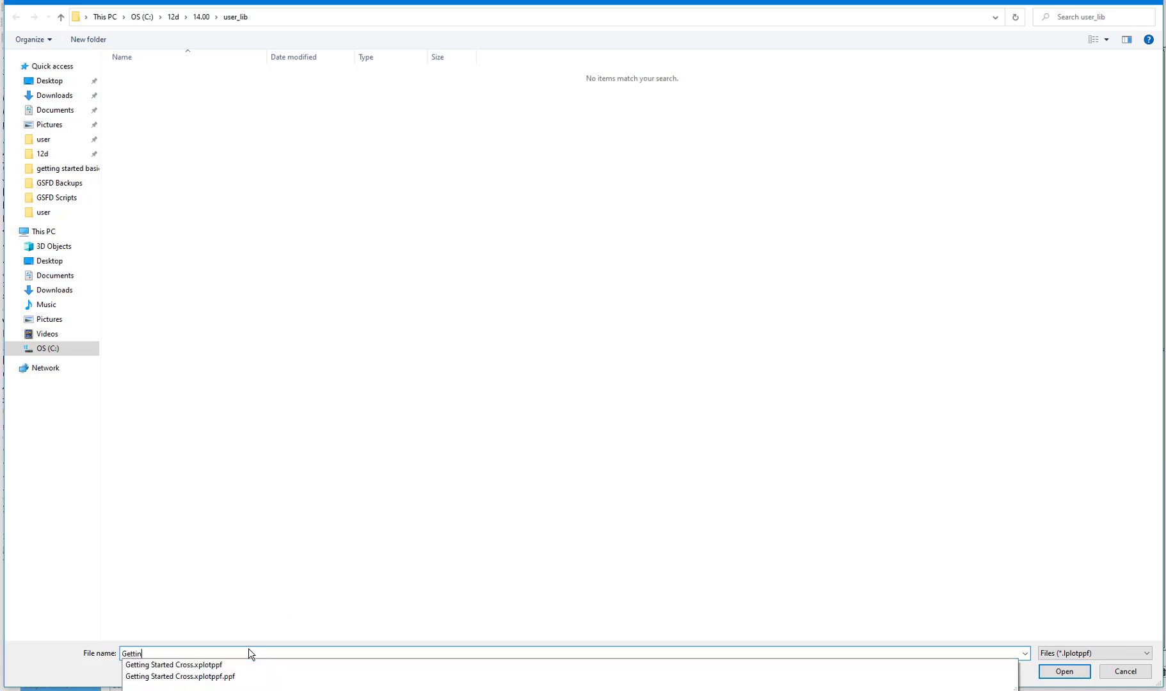
type("g Started Long")
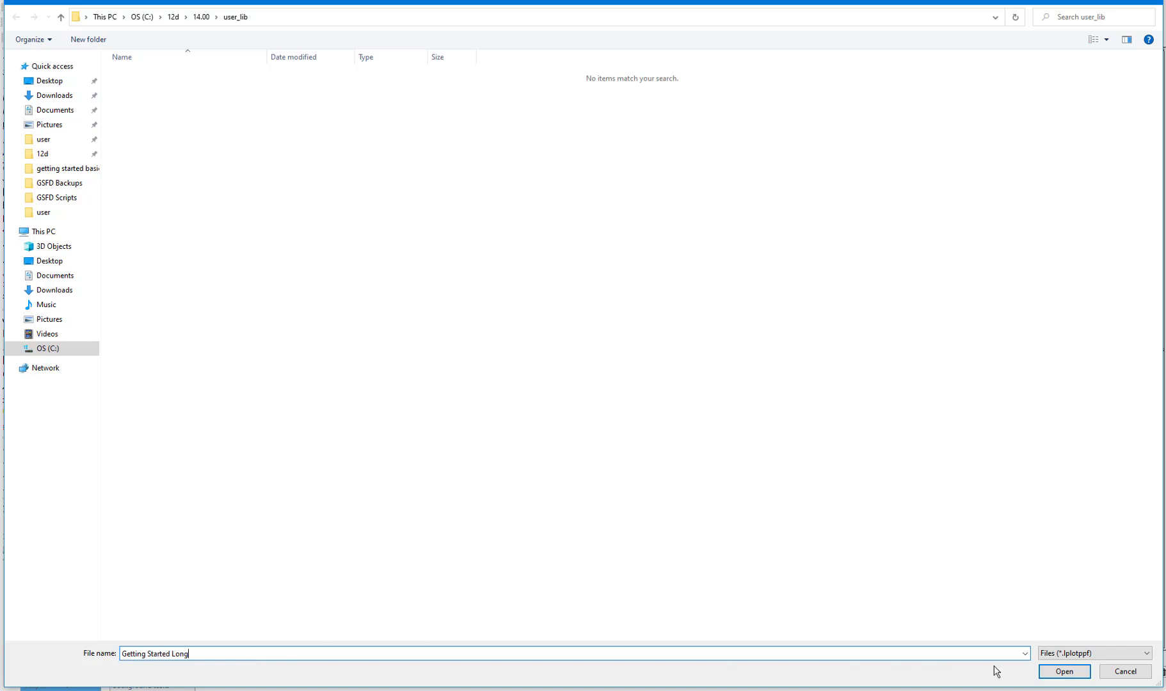
left_click(1066, 674)
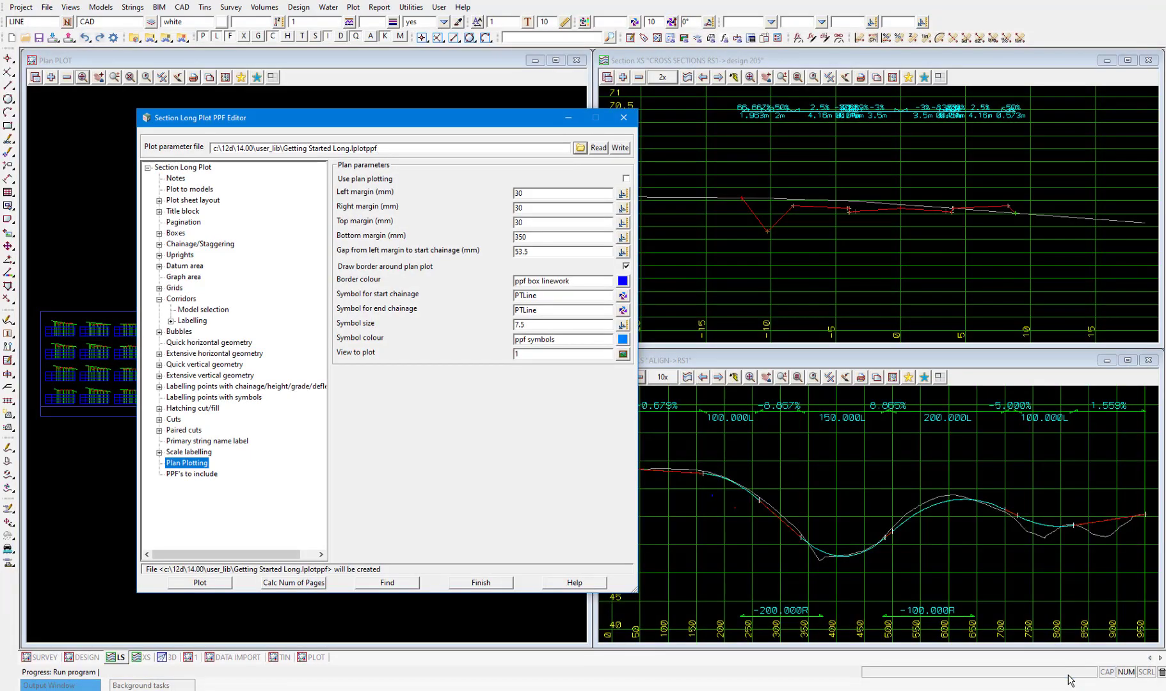
Write the plot settings to Getting Started Long.lplotppf in user_lib.
left_click(620, 148)
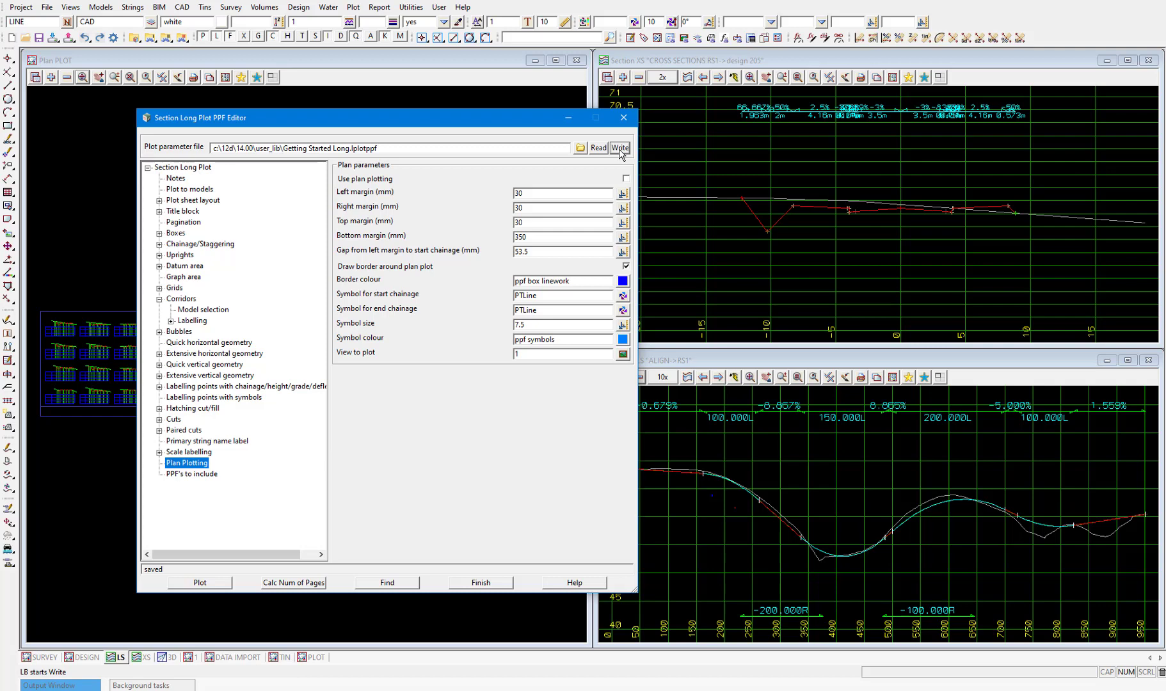
Plot the long section to PDF without a plan view above it.
left_click(203, 583)
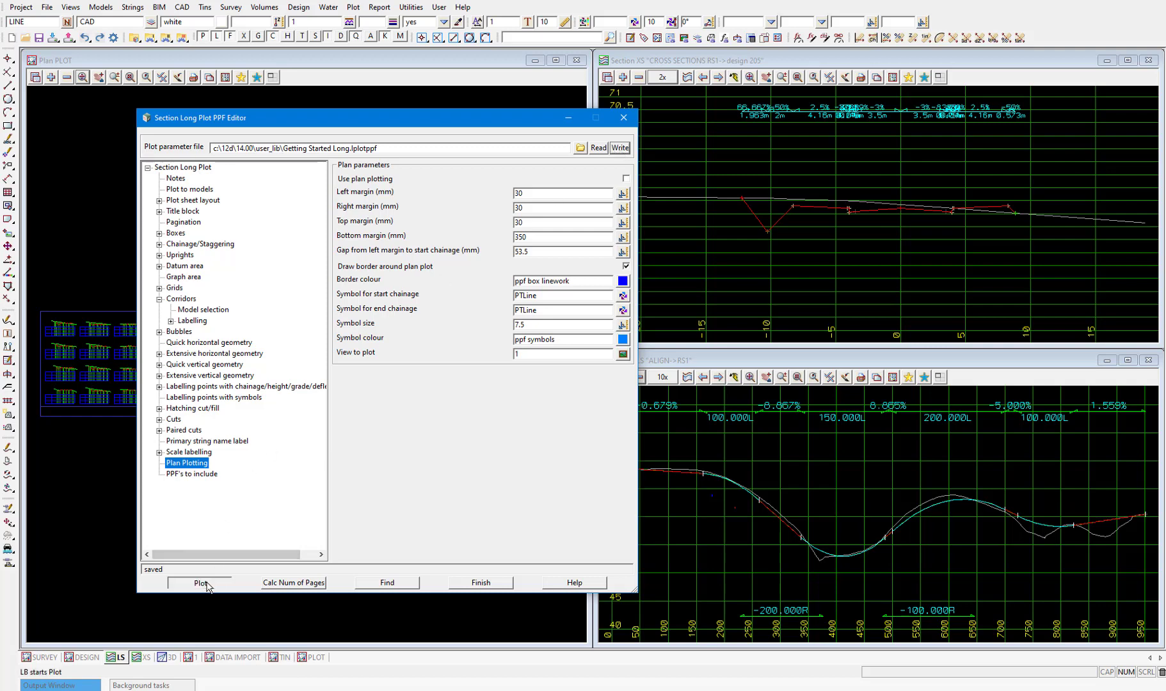